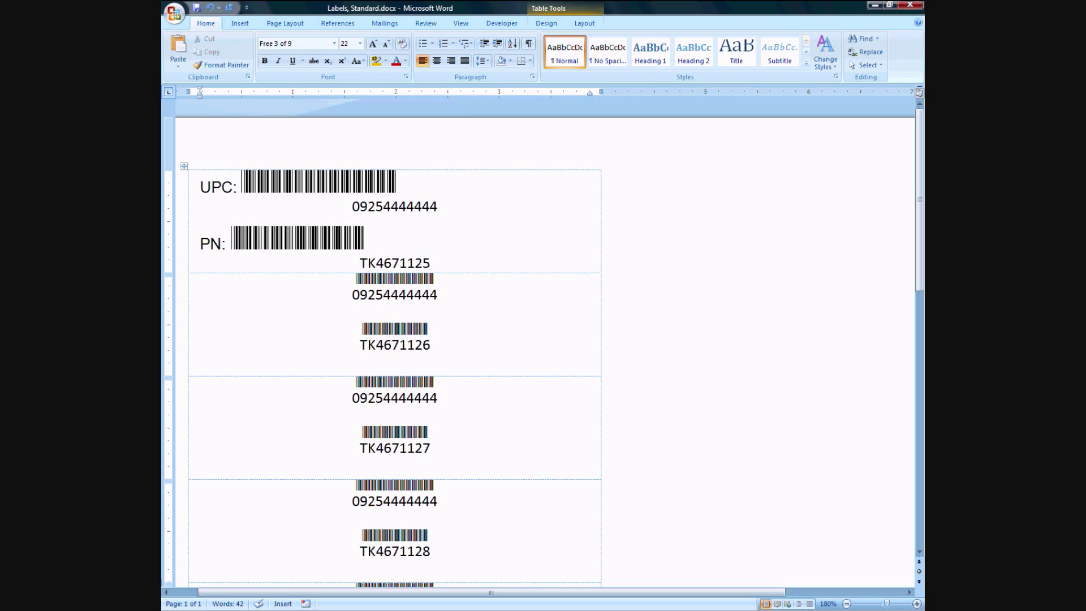
left_click(223, 187)
mouse_move(211, 188)
left_mouse_down()
mouse_move(200, 187)
mouse_move(402, 193)
mouse_move(334, 240)
mouse_move(188, 256)
left_mouse_up()
left_click(200, 187)
key("ctrl+2")
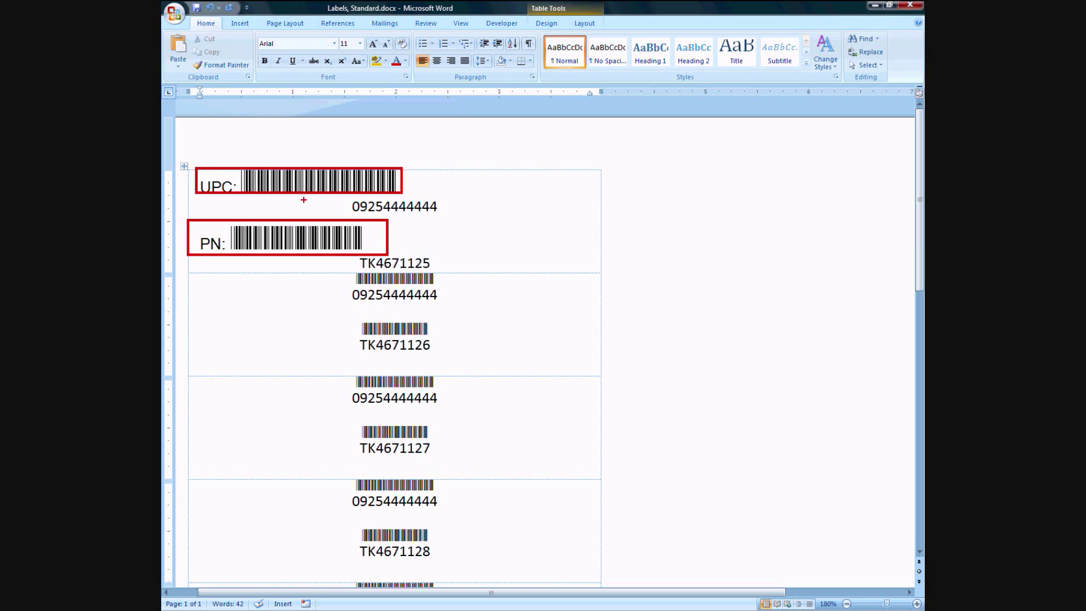
key("e")
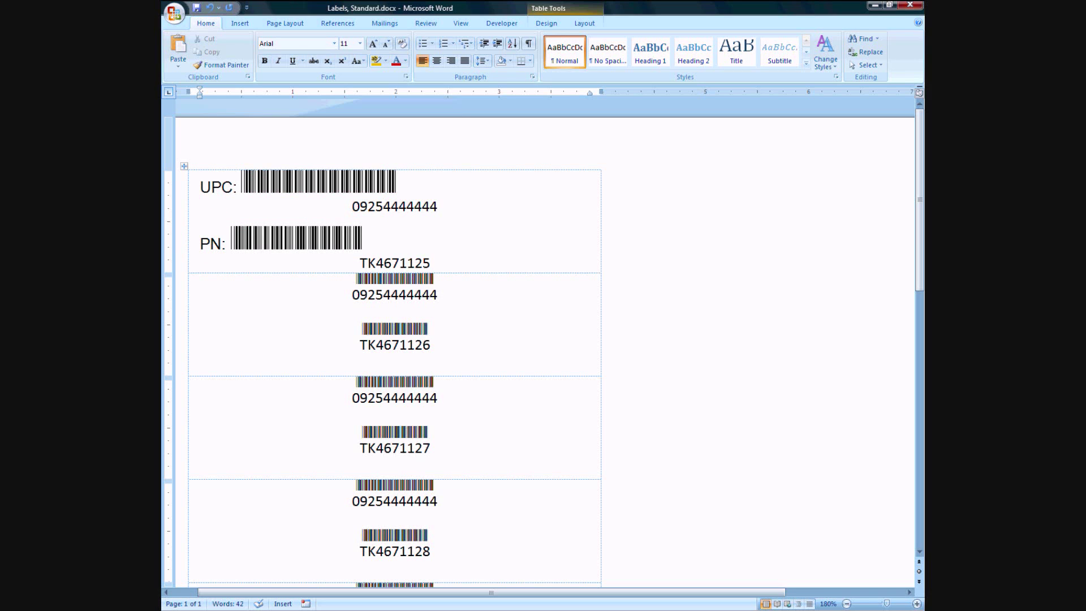
left_click_drag(240, 196, 394, 196)
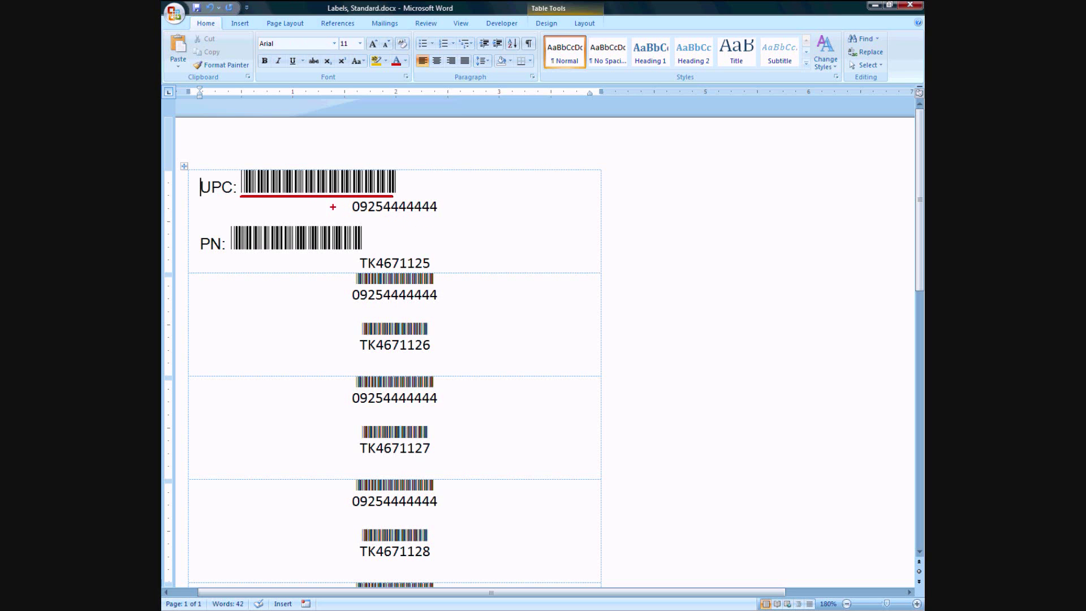
key("Escape")
- Insert a tab before the first label's UPC barcode, trying a left tab stop a little past 1 inch and removing it
left_click(238, 187)
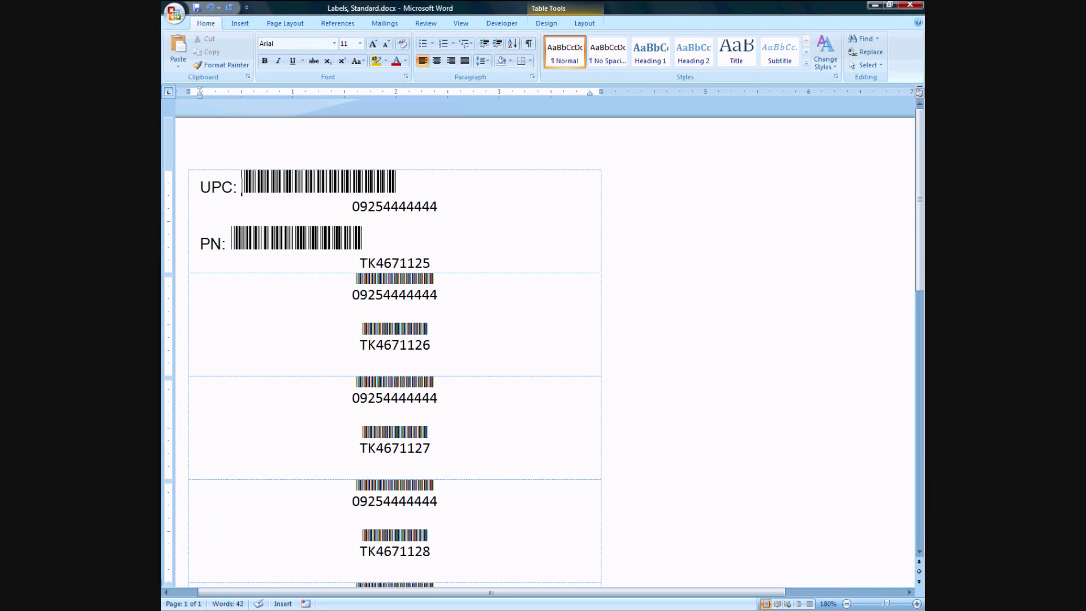
left_click(312, 92)
key("Tab")
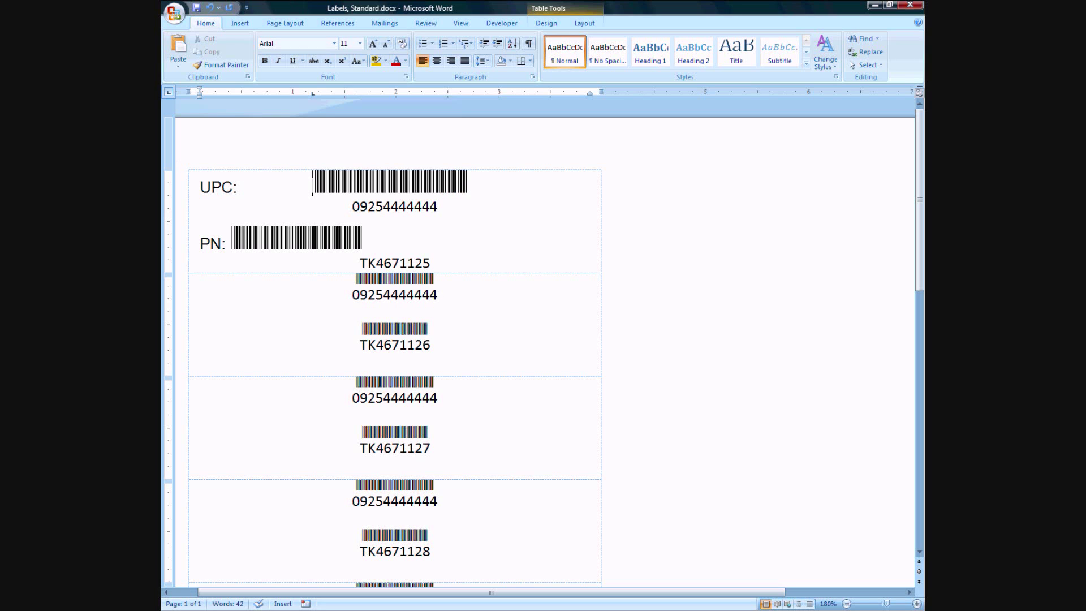
left_click_drag(312, 92, 312, 214)
key("Escape")
key("BackSpace")
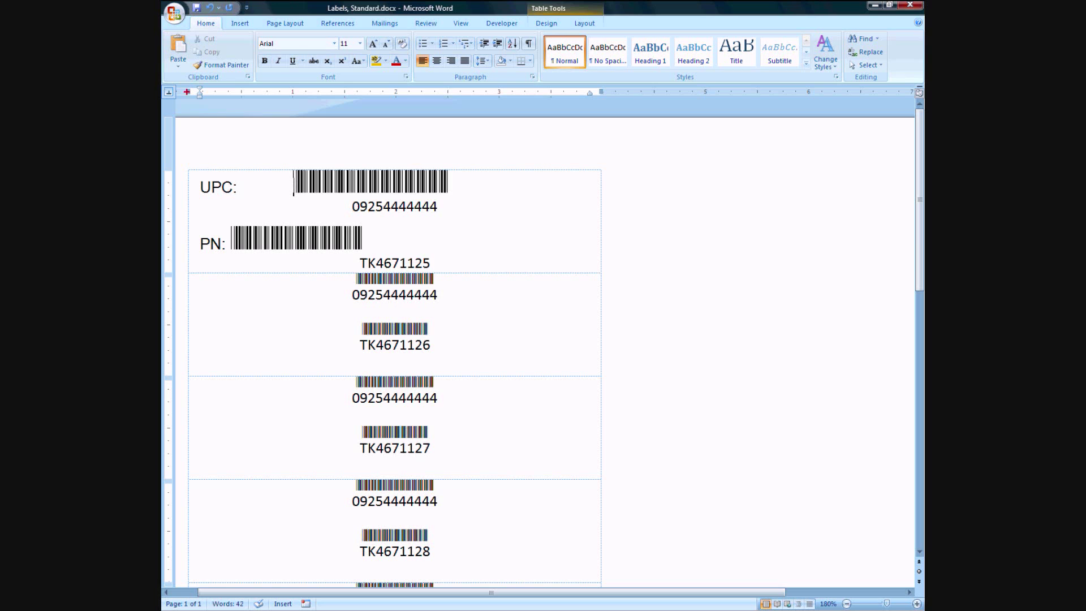
mouse_move(188, 95)
left_mouse_down()
mouse_move(195, 106)
mouse_move(390, 119)
mouse_move(582, 95)
left_mouse_up()
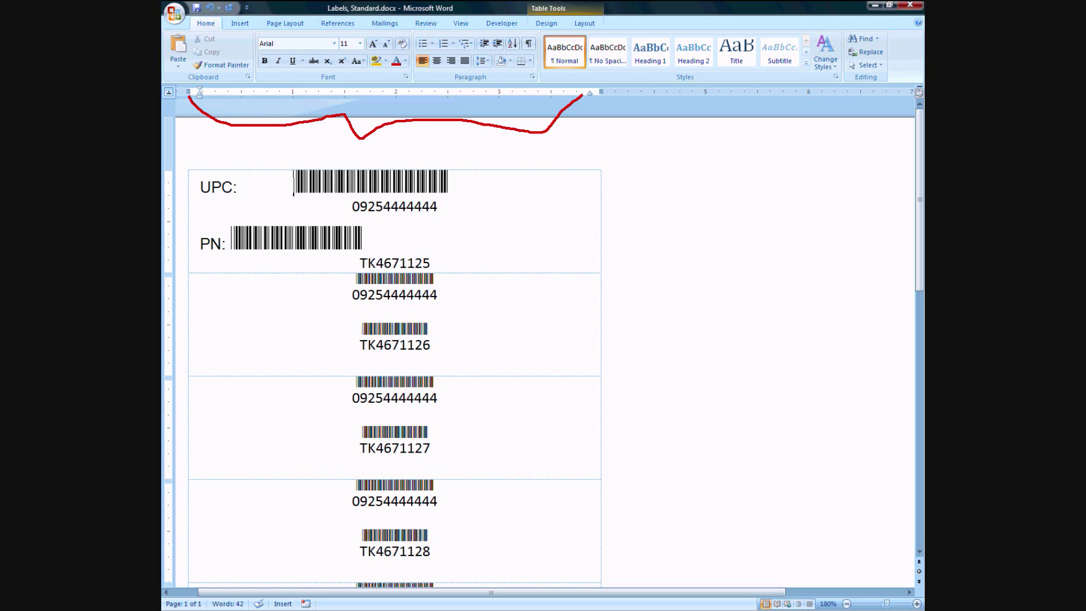
mouse_move(348, 145)
left_mouse_down()
mouse_move(368, 154)
mouse_move(357, 167)
left_mouse_up()
left_click_drag(393, 88, 396, 106)
key("Escape")
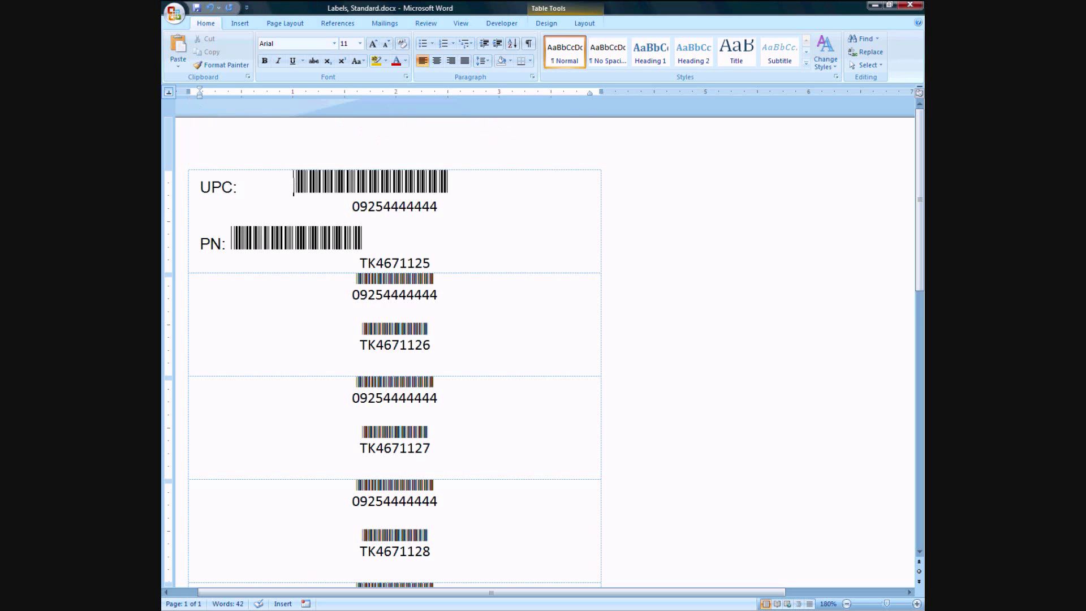
- Set center tab stops at 2 inches for the first label's UPC and PN barcode lines, replacing the space before the PN barcode with a tab
left_click(396, 91)
left_click(363, 238)
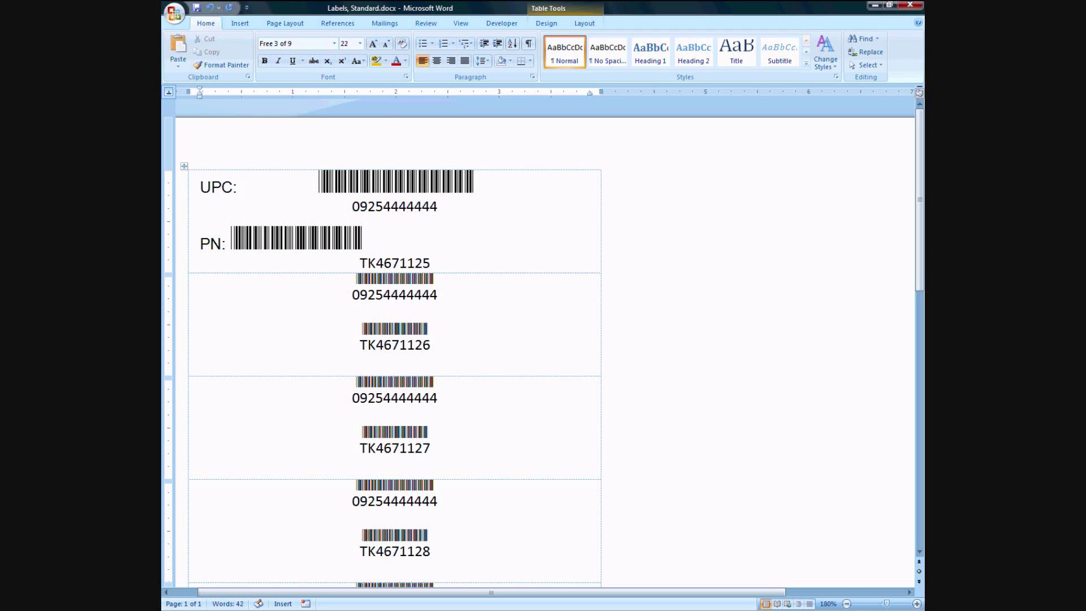
left_click_drag(396, 92, 396, 92)
left_click(229, 243)
key("ctrl+Tab")
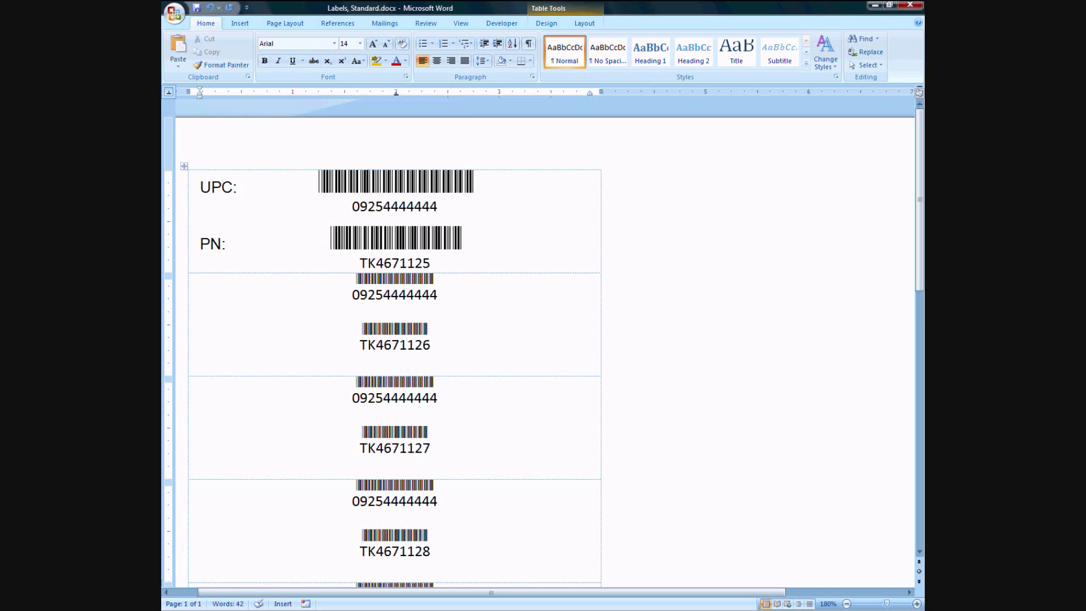
left_click(231, 243)
key("BackSpace")
left_click(463, 238)
- Copy the whole first label cell and paste it over the second label
left_click(193, 182)
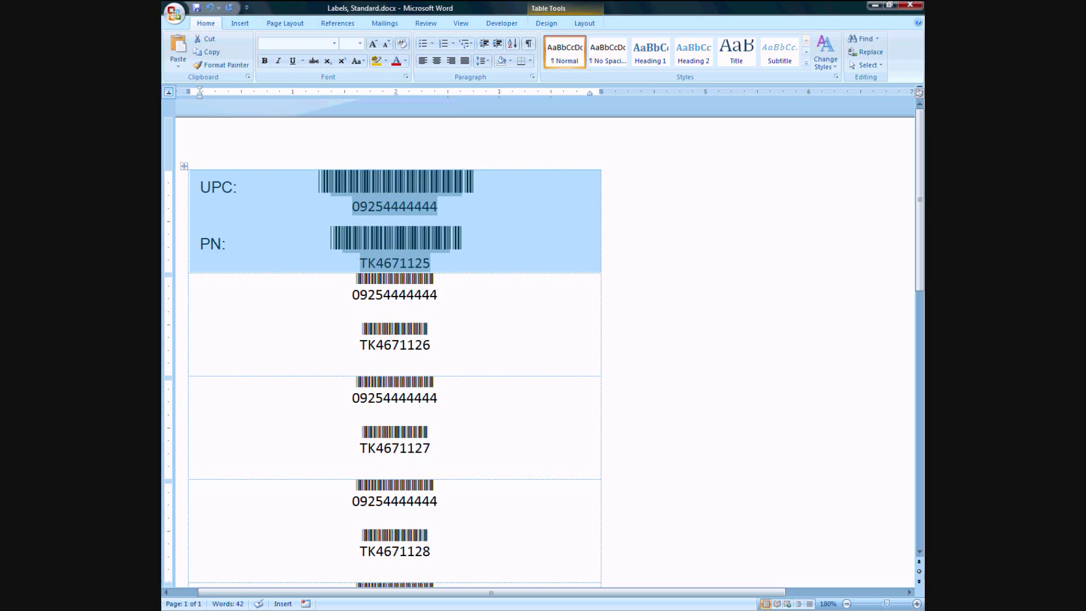
key("Tab")
key("ctrl+v")
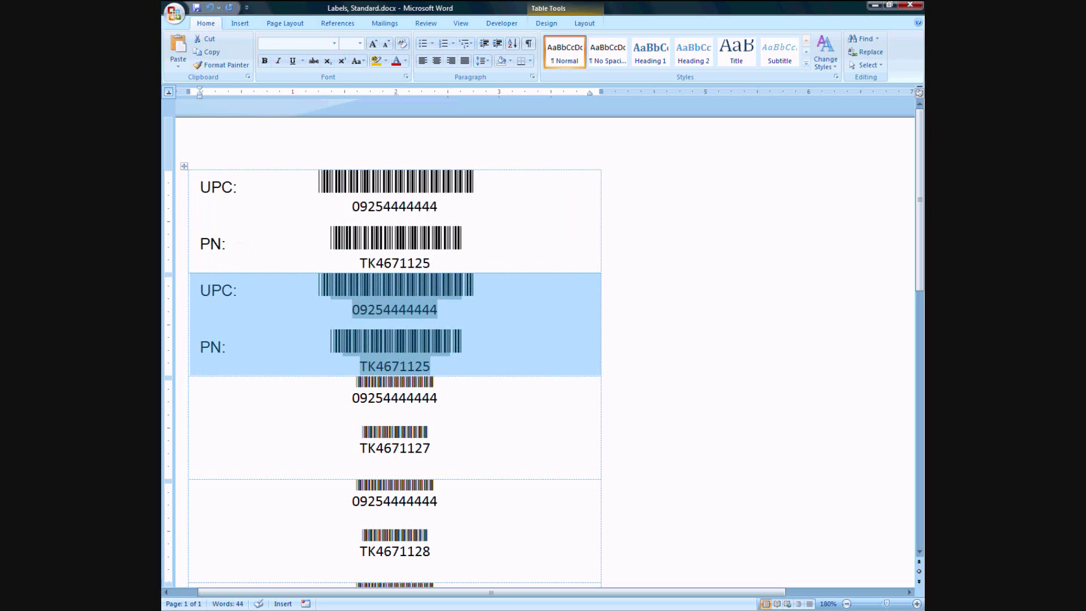
- Turn off the merge results preview and insert a Next Record rule before the UPC barcode in the second label
left_click(200, 290)
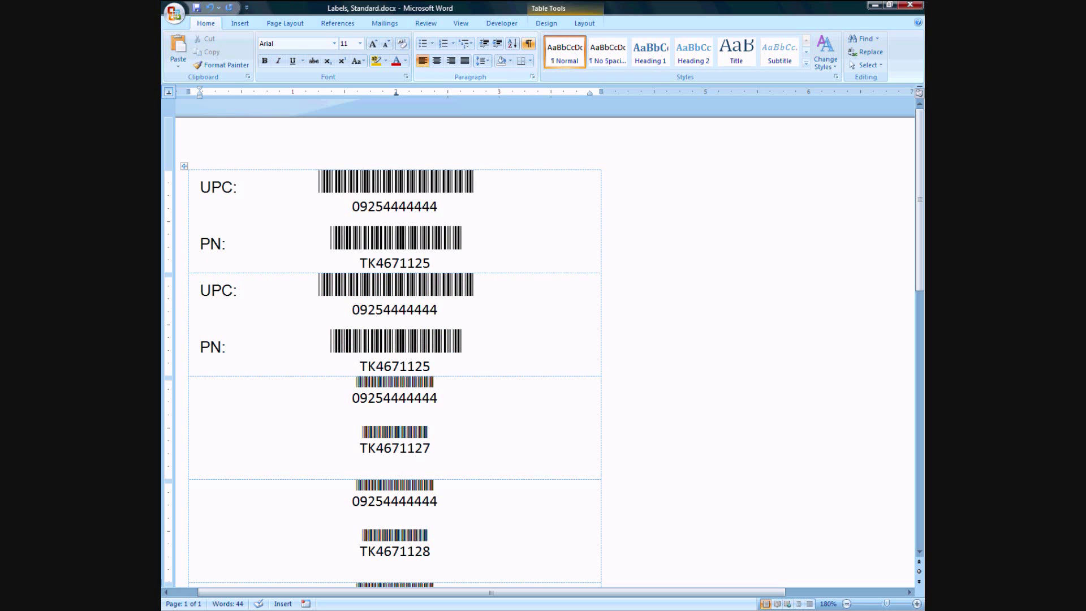
left_click(385, 23)
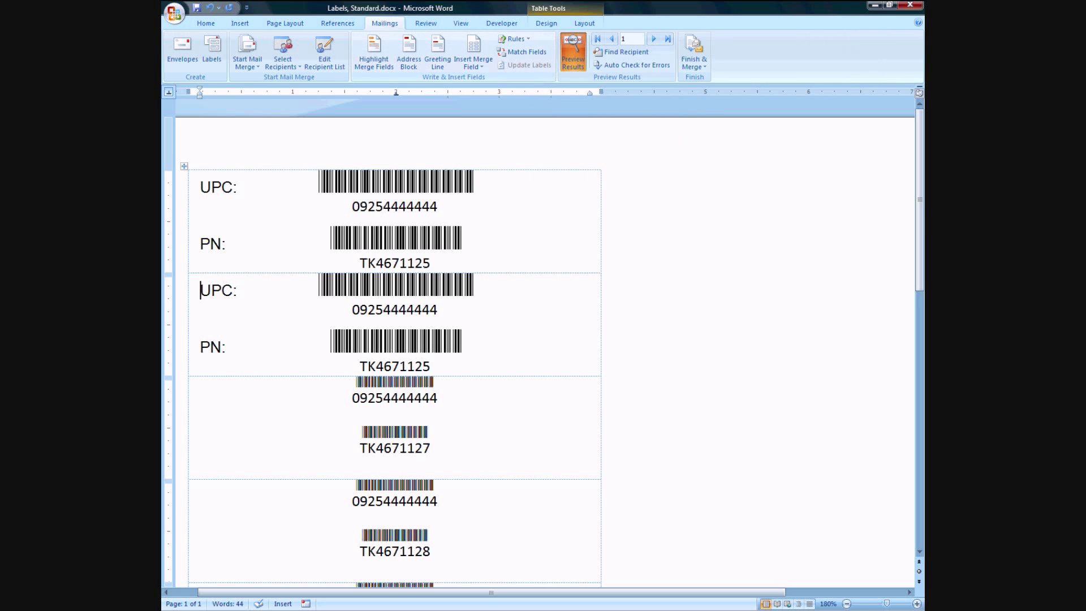
left_click(573, 53)
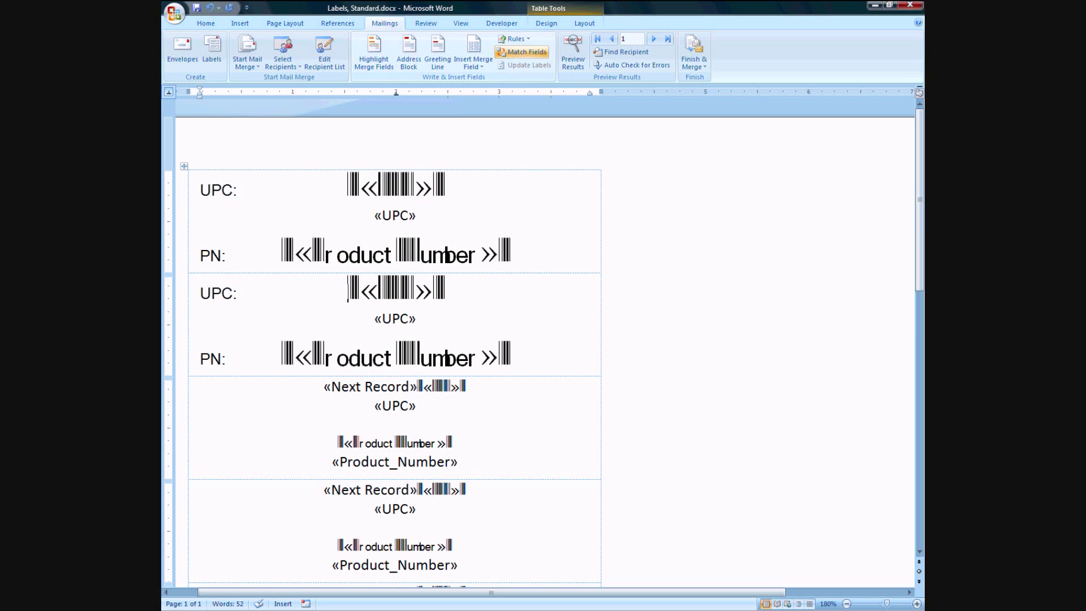
left_click(515, 39)
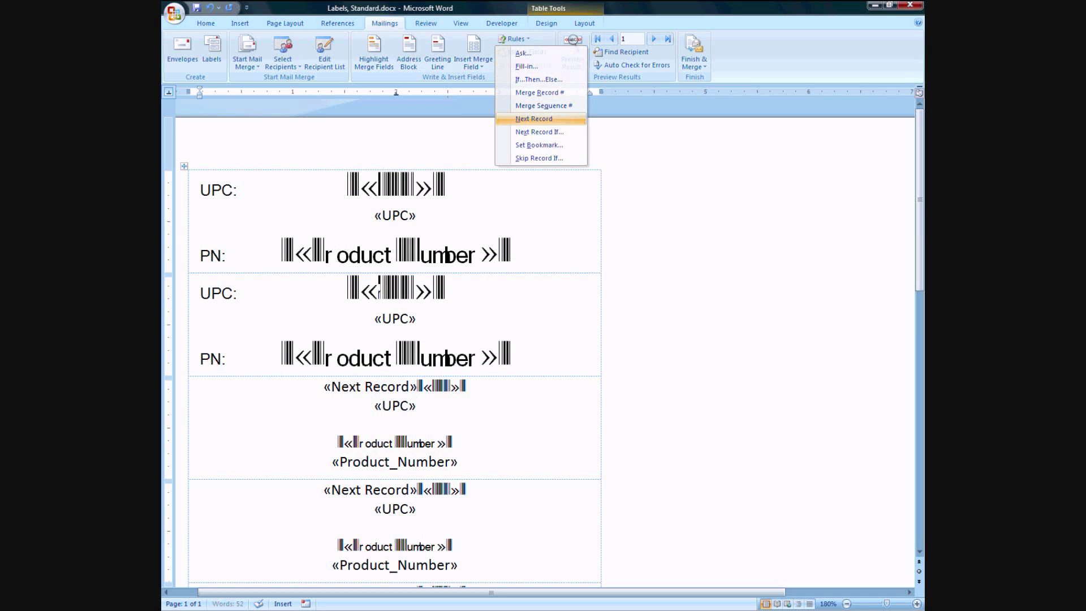
left_click(534, 118)
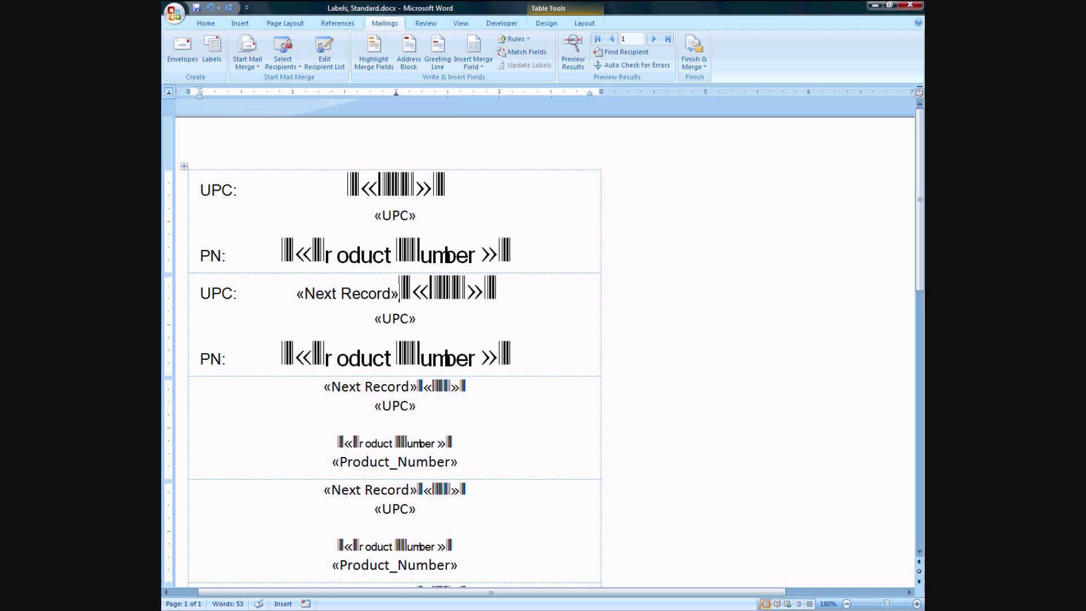
- Copy the second label, including its Next Record field, and paste it over all remaining labels on the sheet
left_click(194, 324)
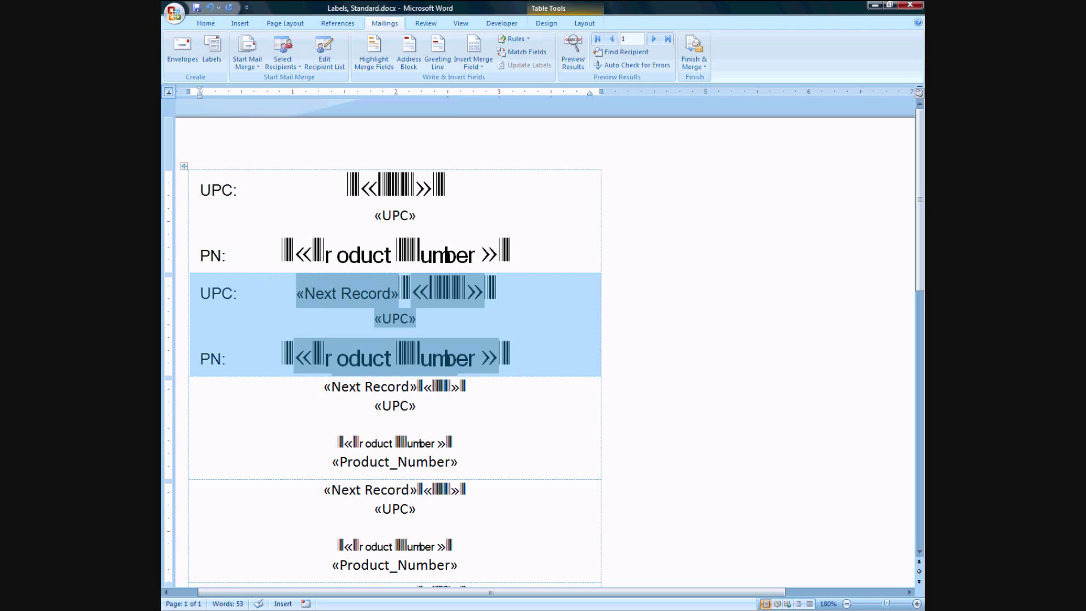
scroll(395, 351, "down", 7)
scroll(543, 339, "down", 6)
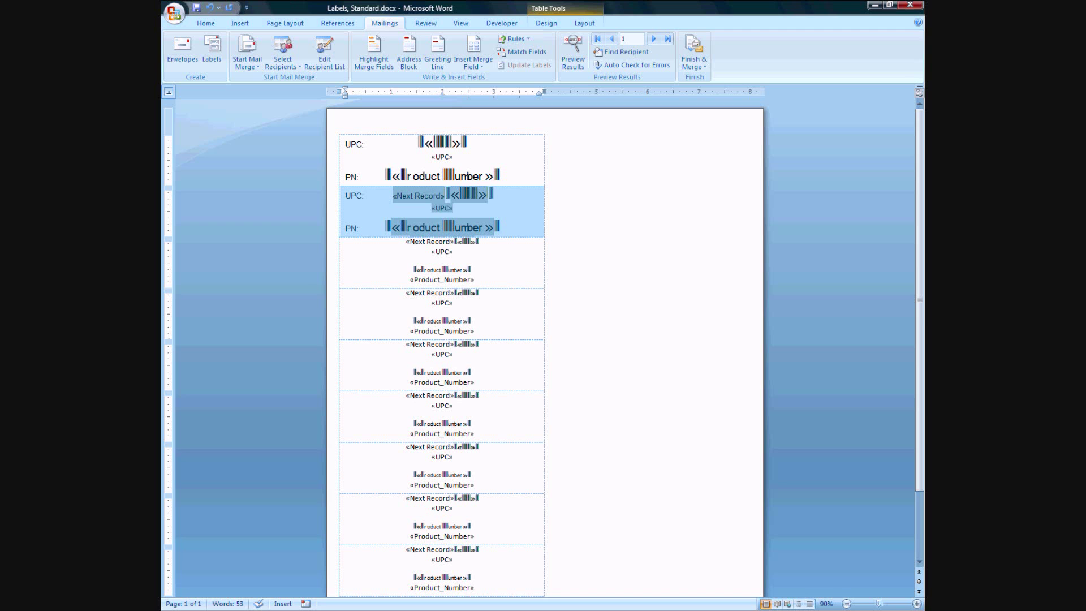
left_click_drag(407, 241, 514, 604)
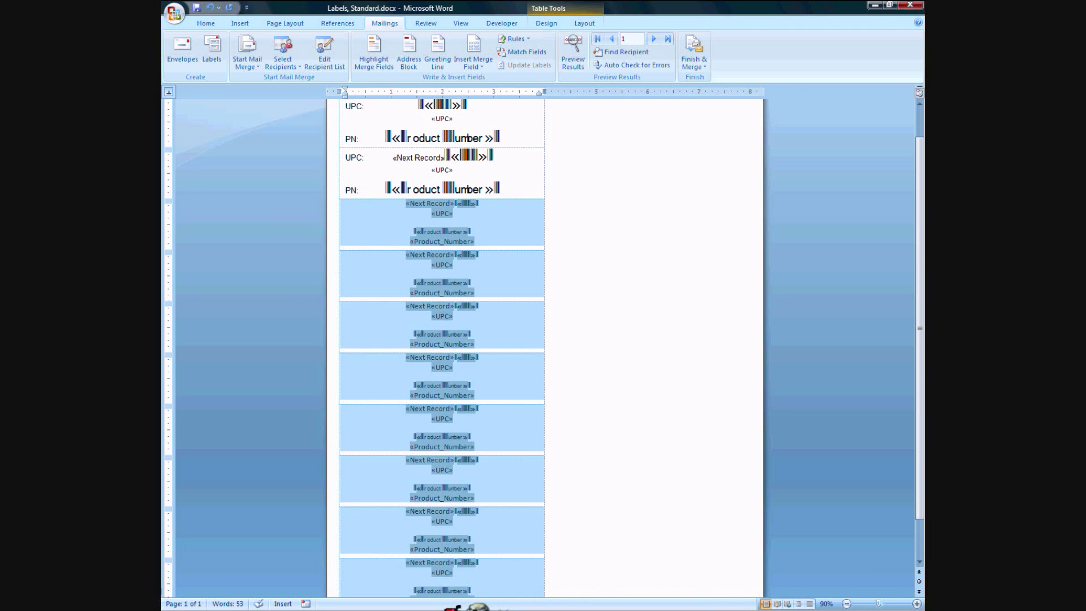
key("ctrl+v")
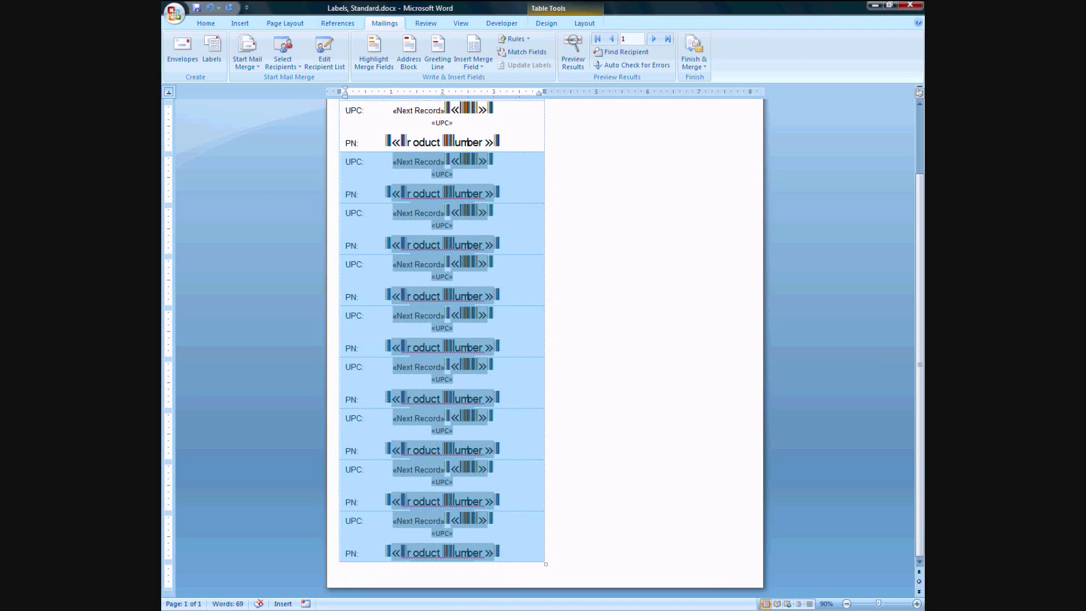
left_click(509, 340)
- Preview the merge results and check the UPC and PN barcodes on the labels
scroll(510, 339, "up", 3)
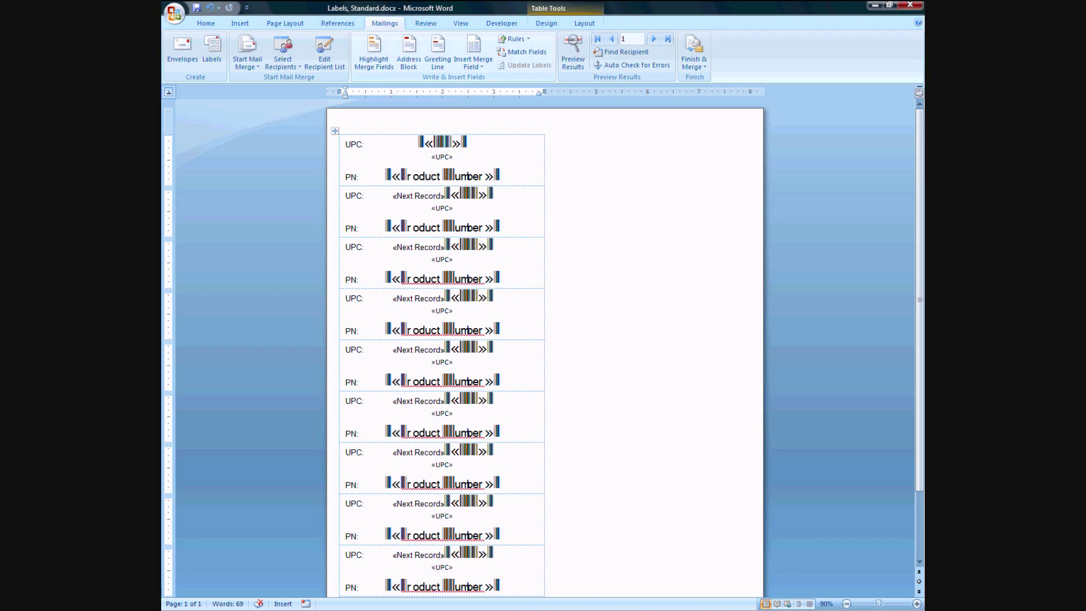
scroll(407, 460, "up", 3, "ctrl")
scroll(407, 460, "up", 5, "ctrl")
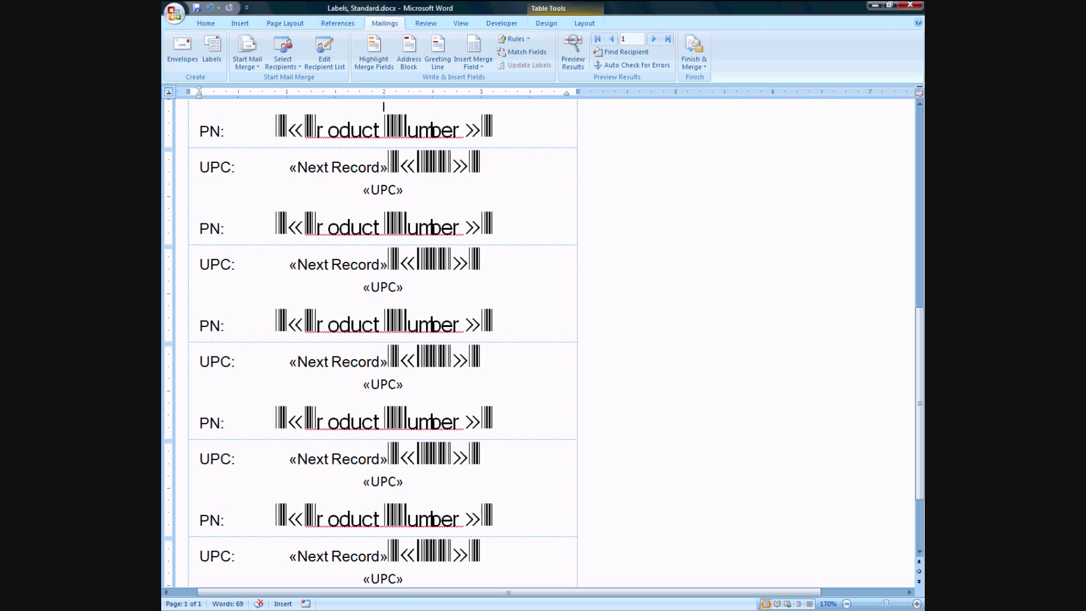
scroll(383, 339, "up", 10)
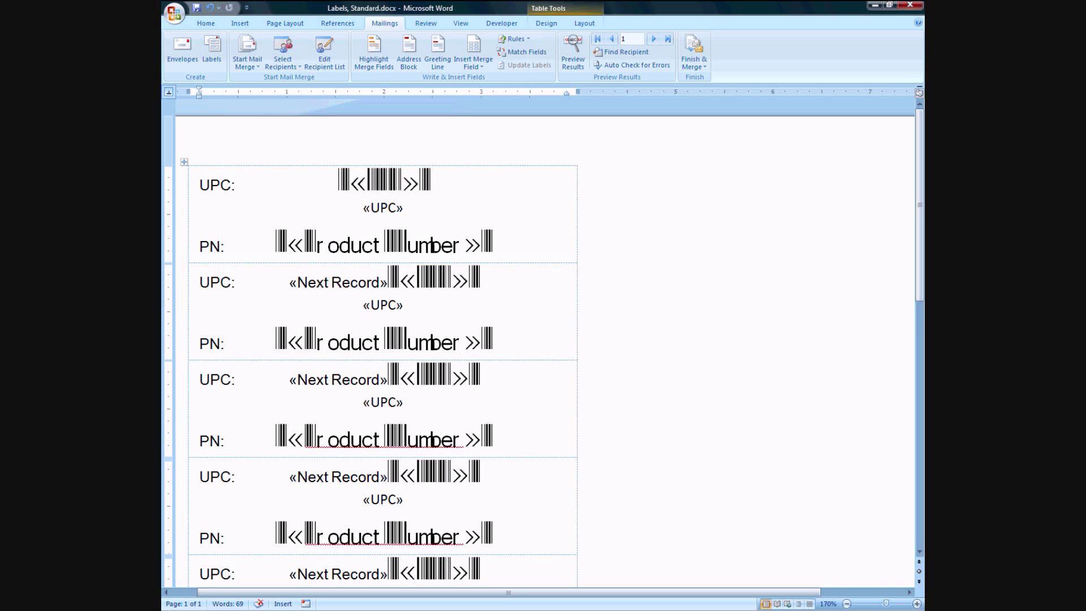
left_click(572, 53)
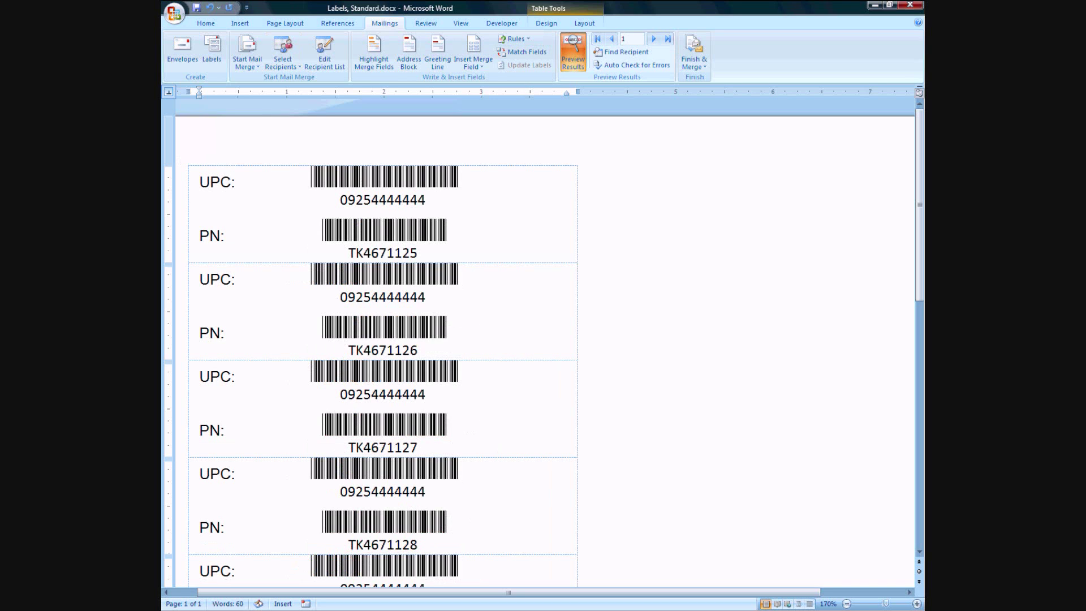
scroll(384, 312, "down", 5)
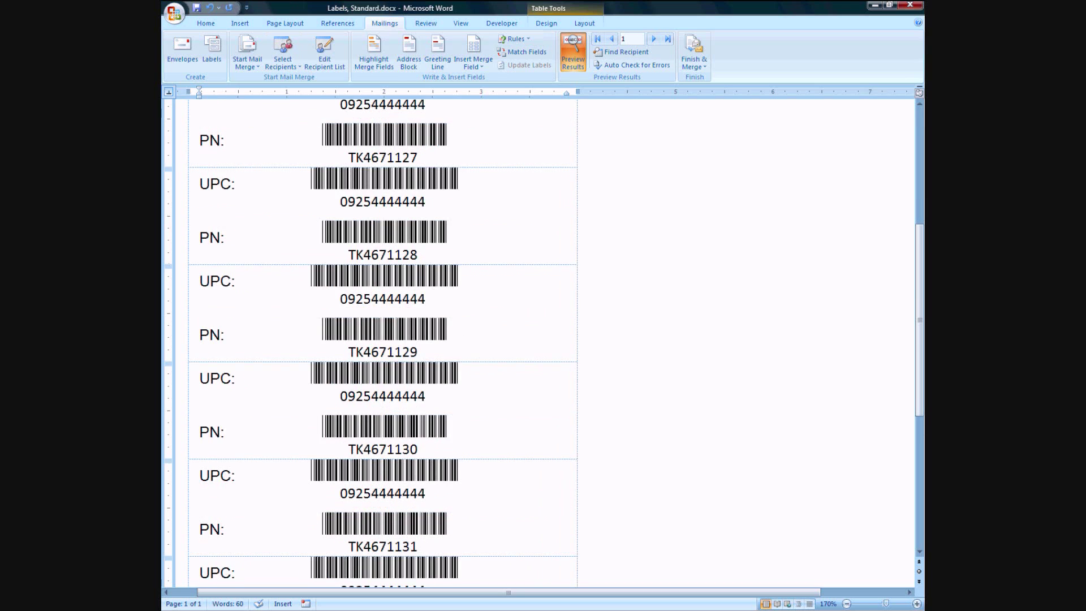
scroll(383, 264, "down", 1)
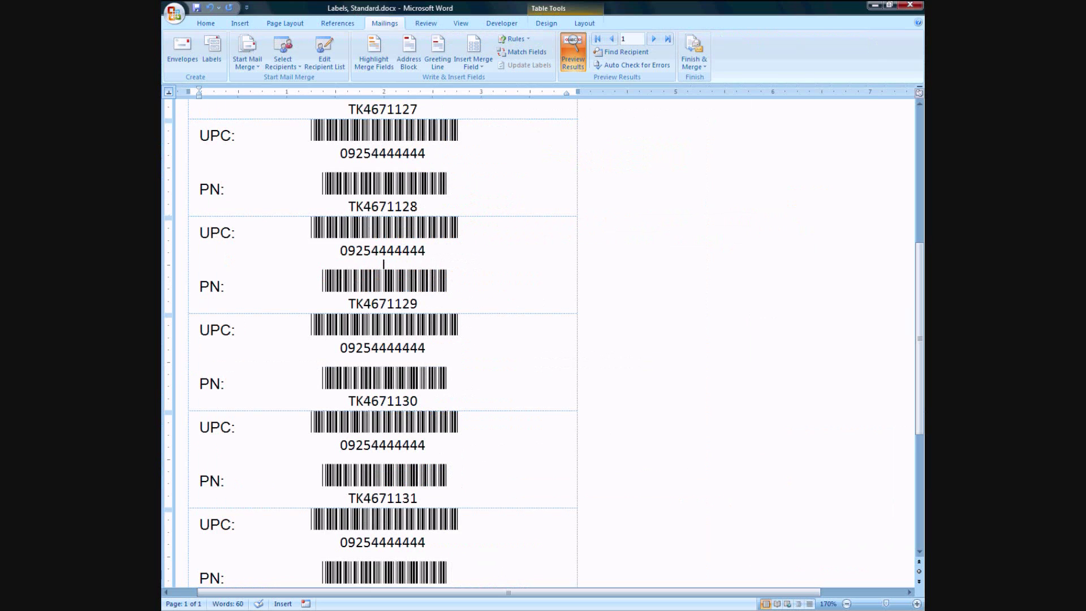
- Examine the first label's UPC barcode by selecting its start character, its stop character and the last character before the stop
scroll(383, 266, "up", 5)
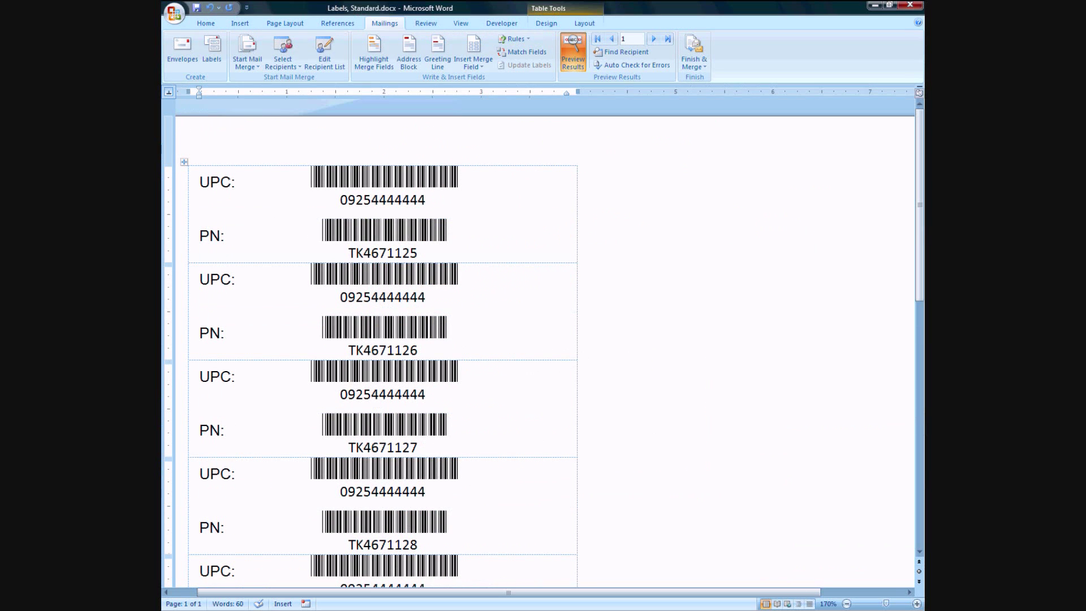
left_click_drag(311, 178, 322, 177)
left_click(312, 180)
key("shift+Right")
key("End")
key("shift+Left")
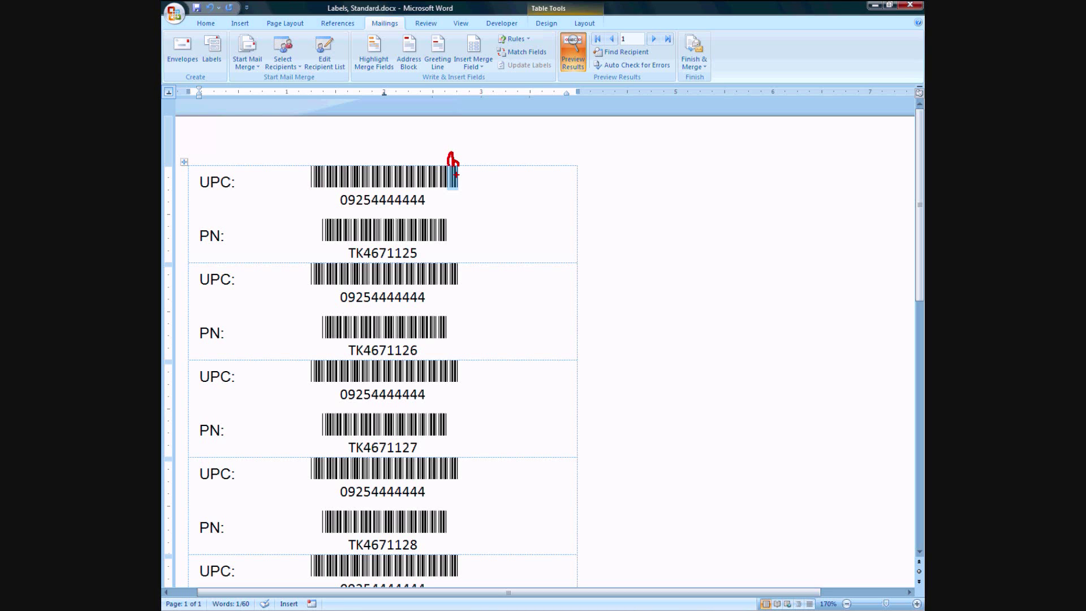
key("Left")
key("shift+Left")
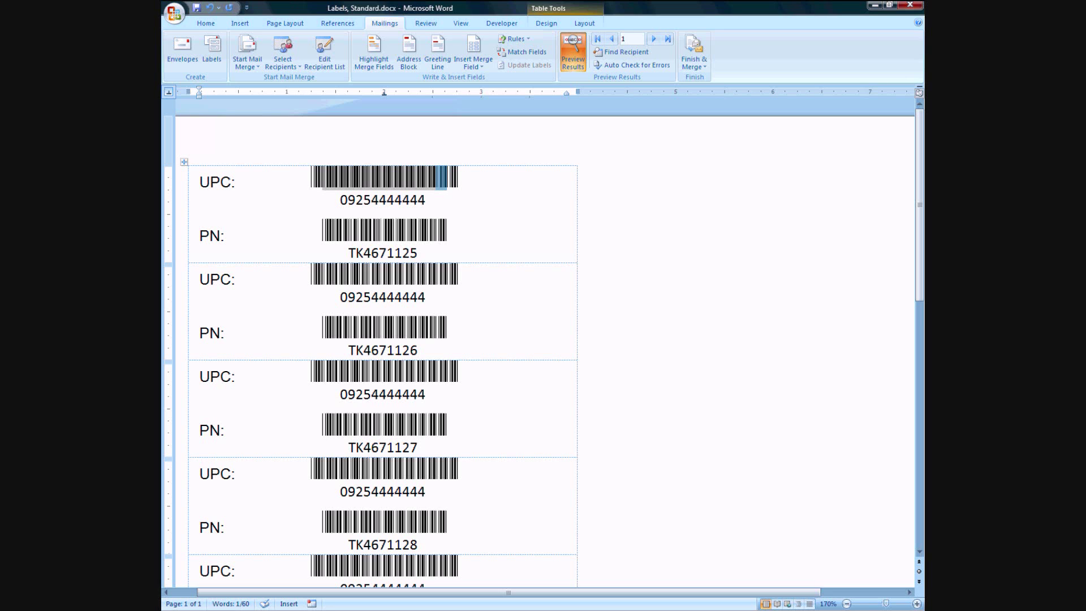
left_click(390, 177)
left_click(425, 201)
- Look through the label sheet down to the last label, return to the first label and close the document
scroll(426, 201, "down", 5)
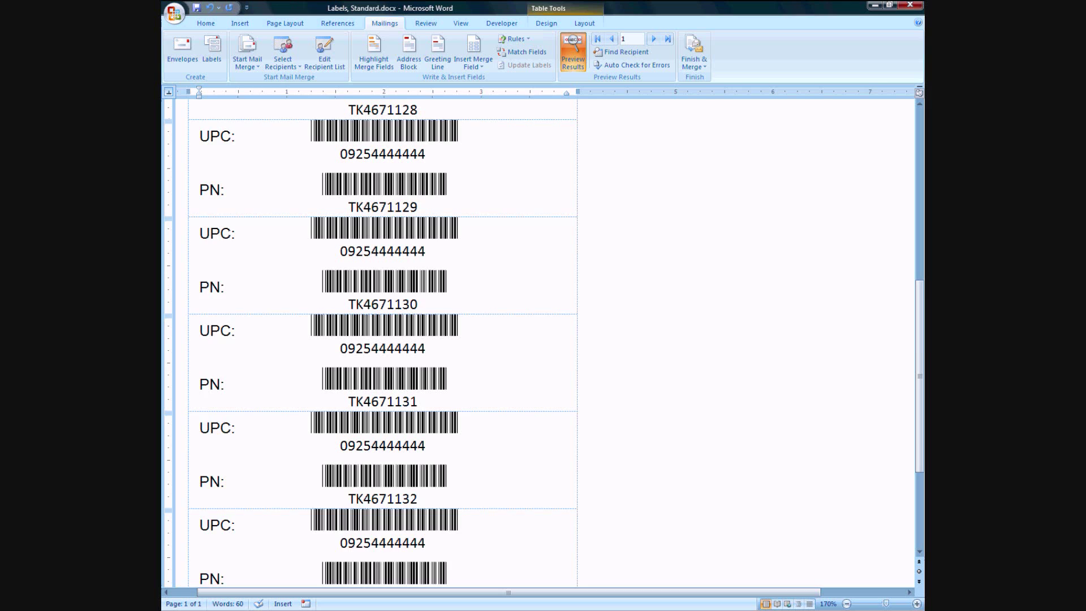
scroll(382, 339, "down", 4)
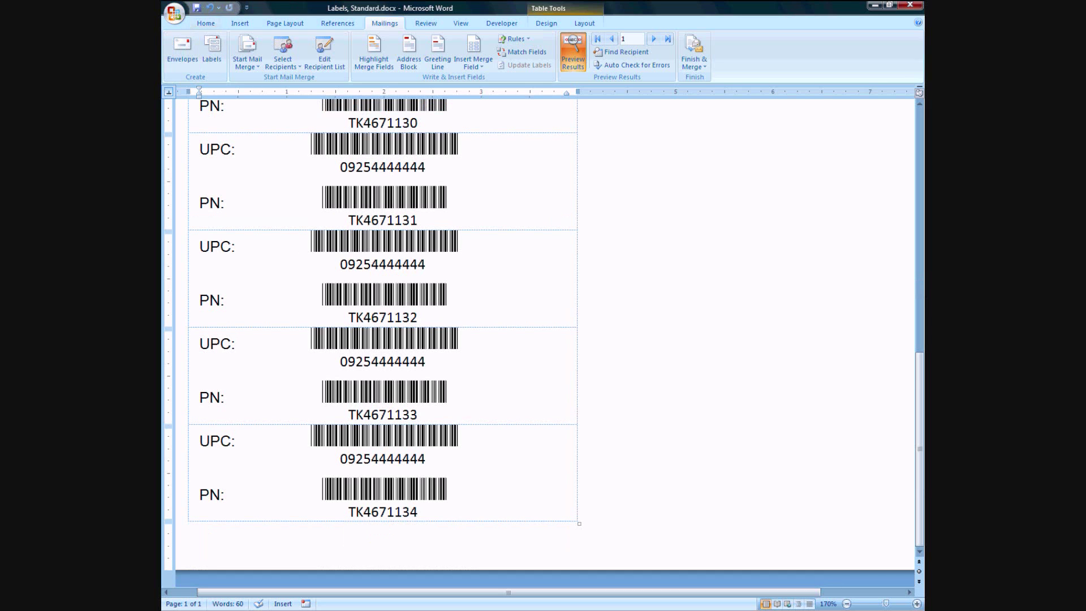
mouse_move(430, 2)
left_click(524, 10)
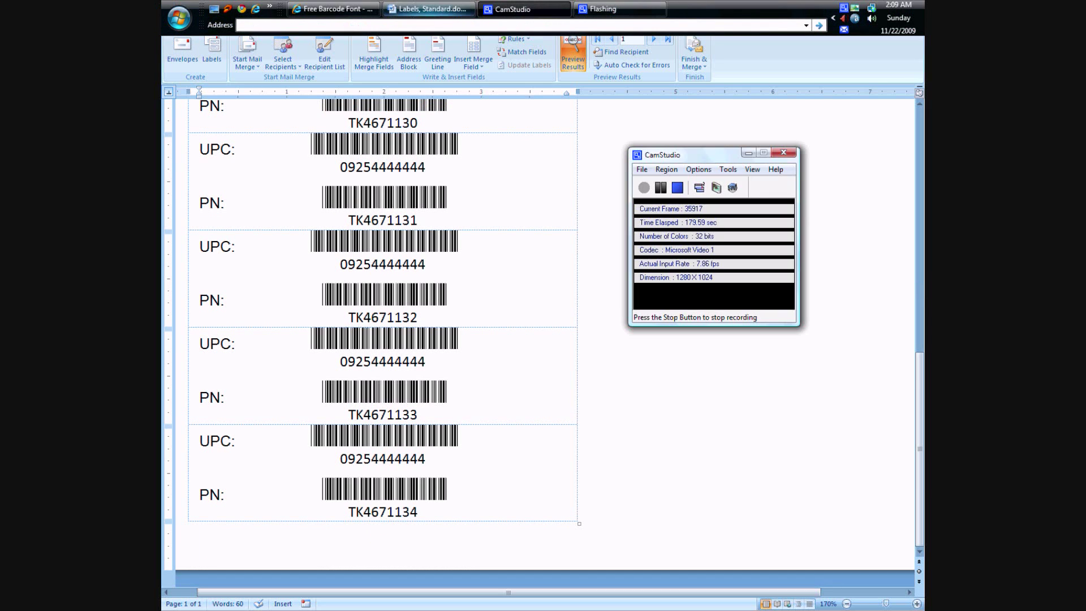
left_click(429, 9)
scroll(545, 339, "up", 10)
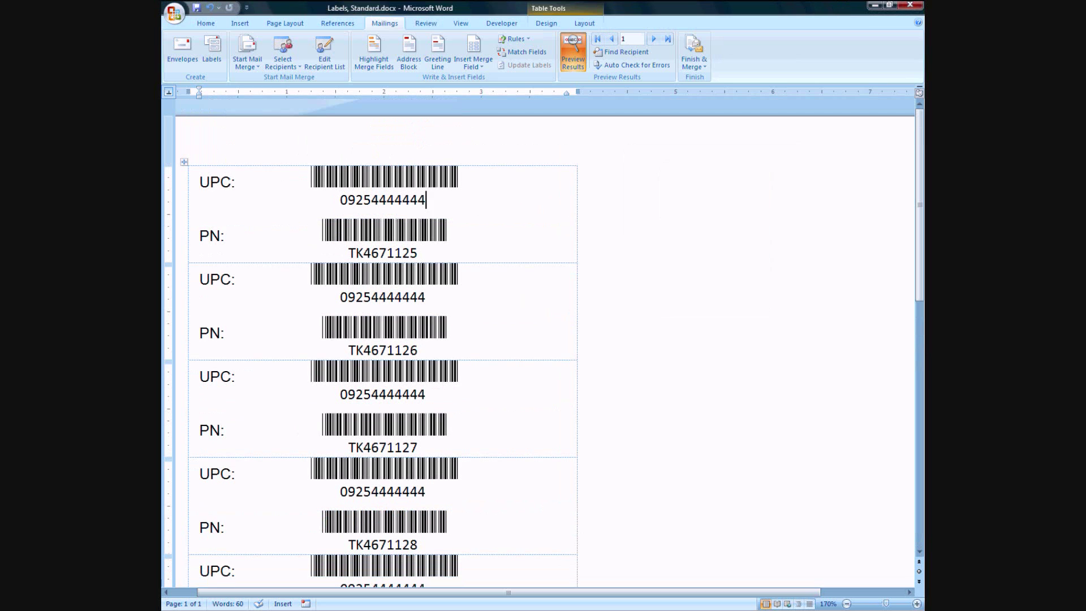
left_click(910, 6)
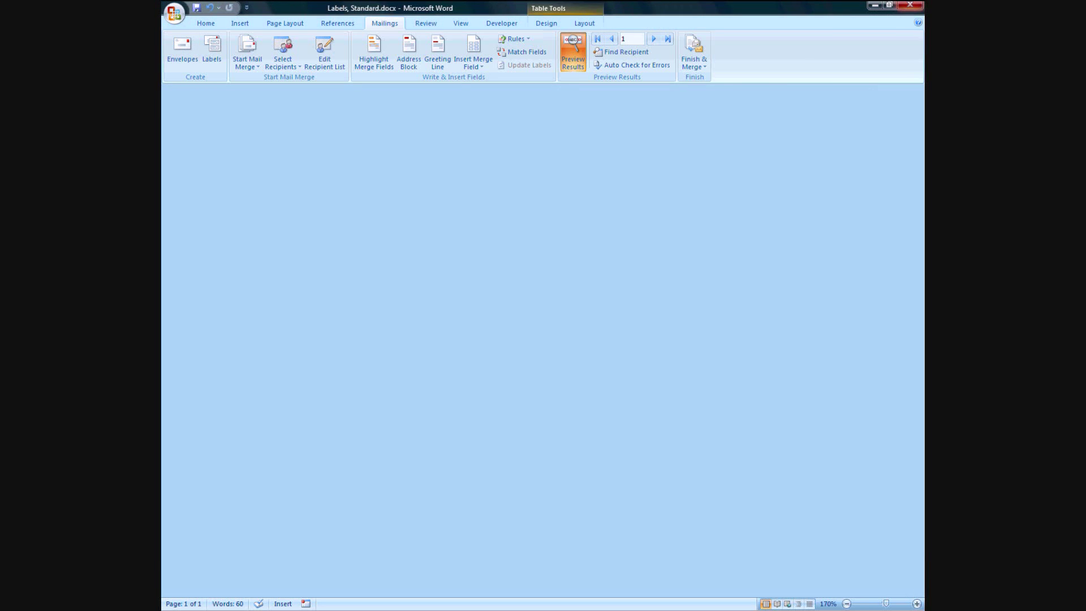
- Duplicate Labels, Standard.docx on the desktop, place the copy below the original and open it, allowing its Sheet1$ data query
double_click(242, 121)
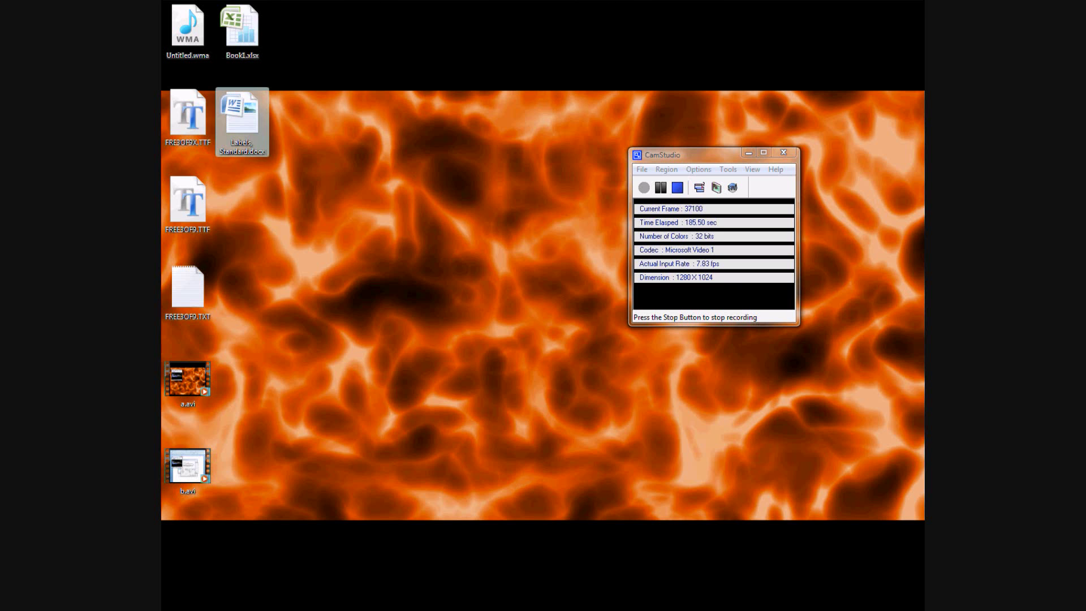
key("ctrl+v")
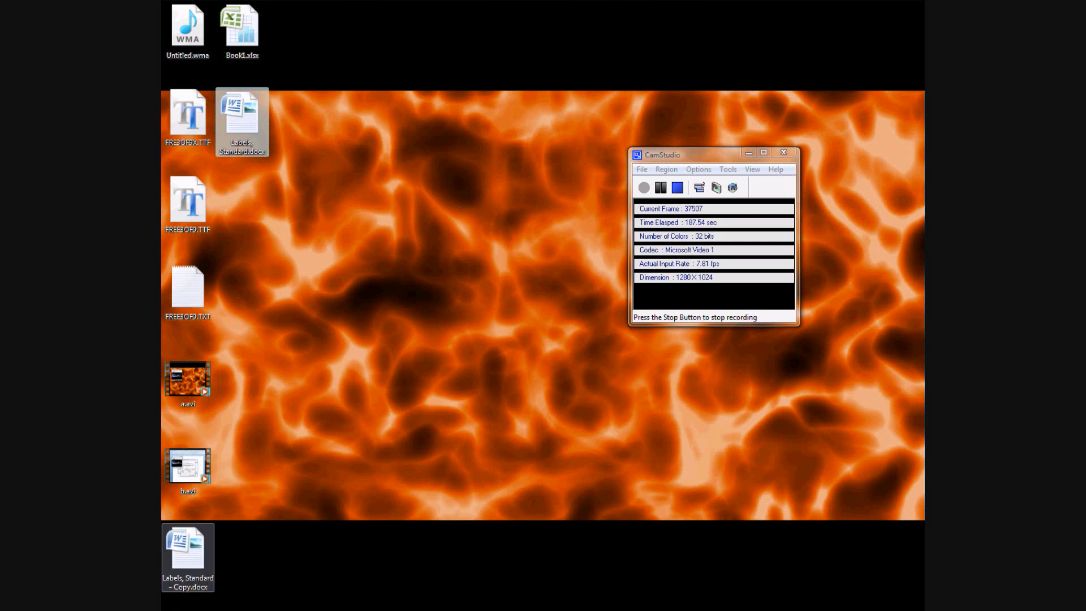
left_click_drag(188, 554, 243, 221)
double_click(243, 215)
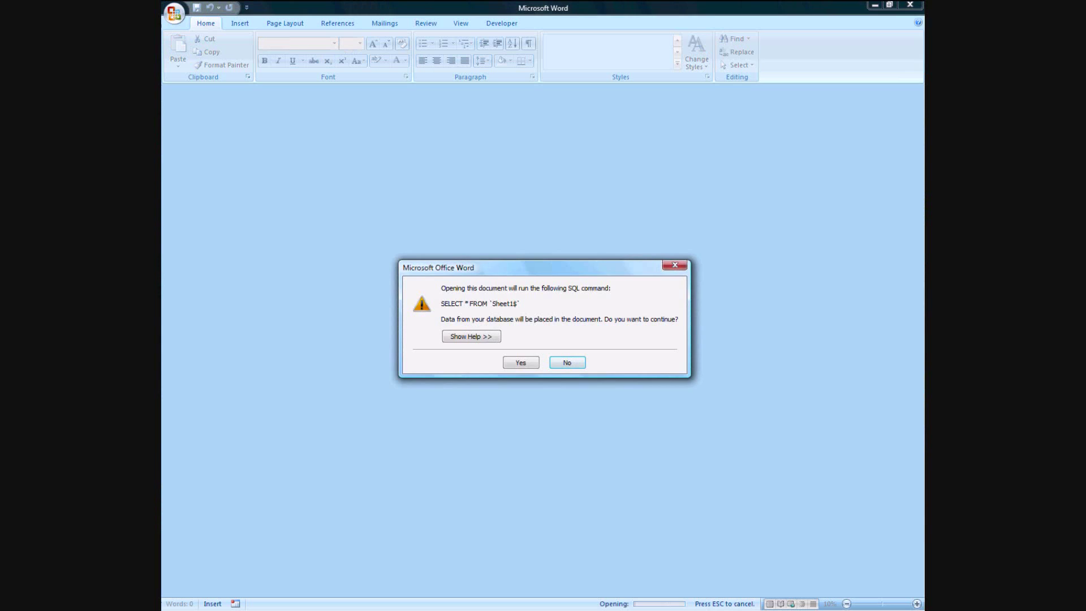
left_click(521, 363)
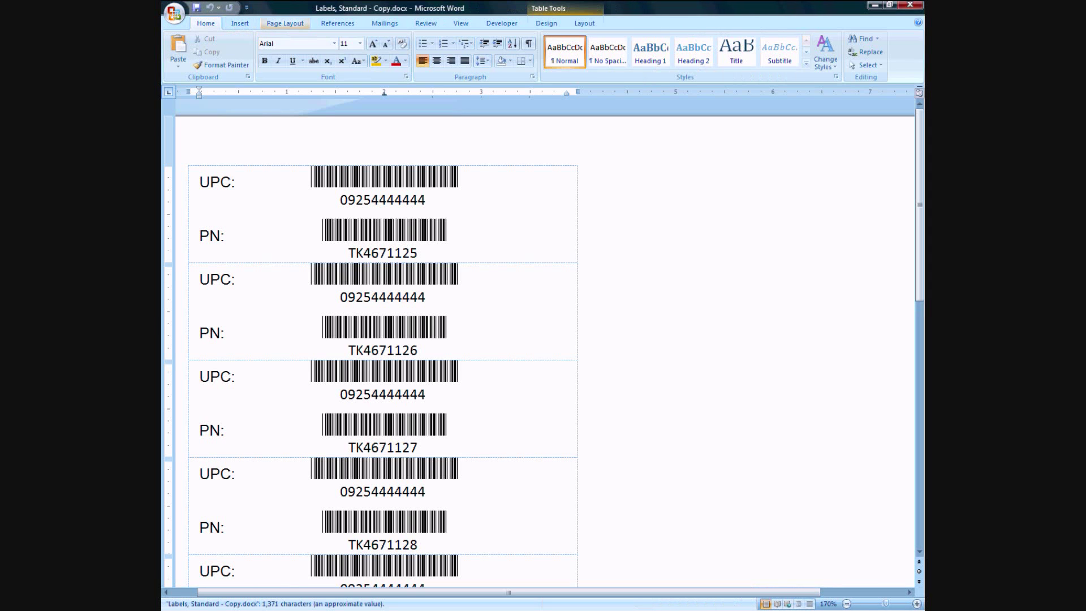
- Generate a new document of blank Custom test2 labels and close it without saving
left_click(285, 23)
left_click(338, 23)
left_click(385, 23)
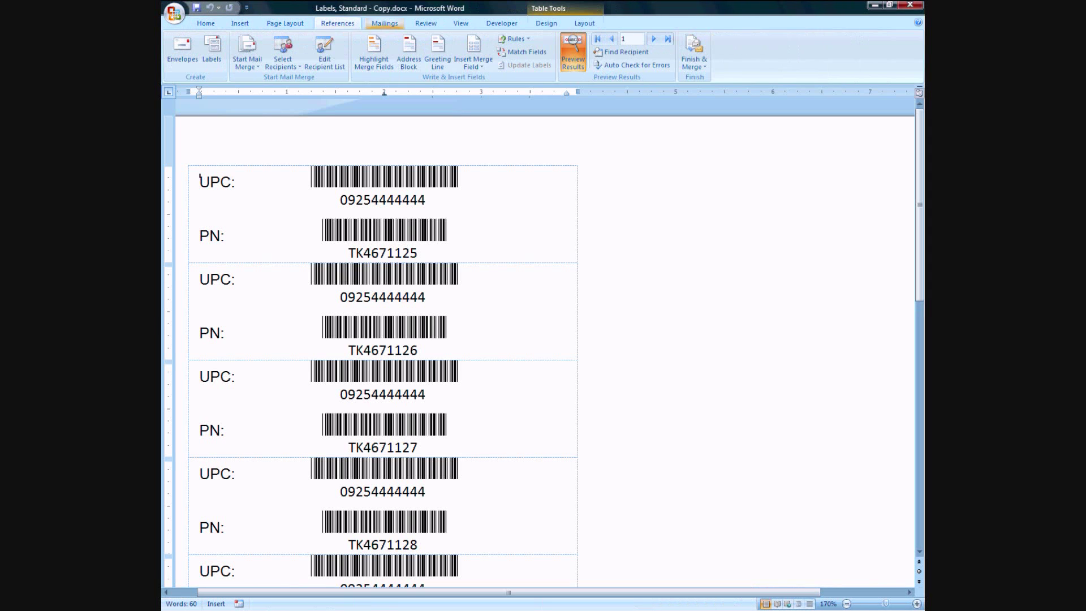
left_click(212, 53)
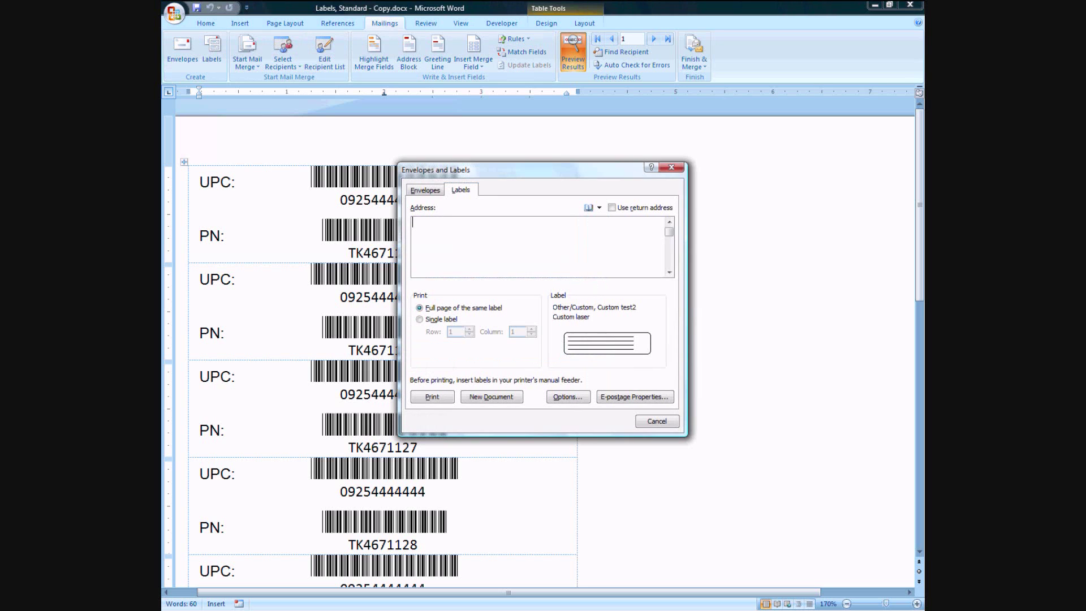
left_click(491, 396)
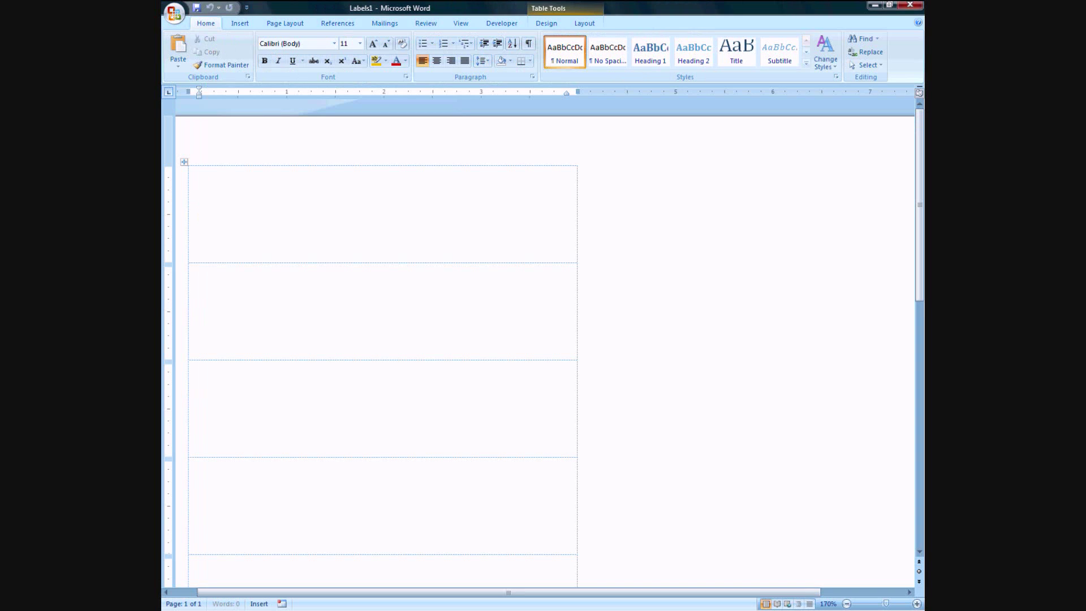
left_click(910, 5)
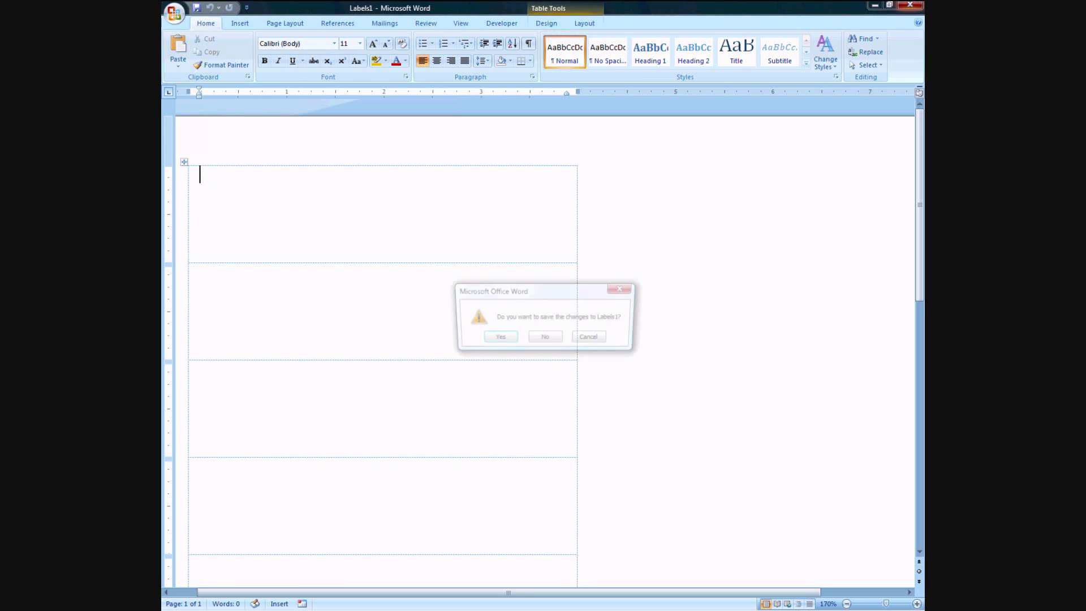
left_click(545, 339)
key("n")
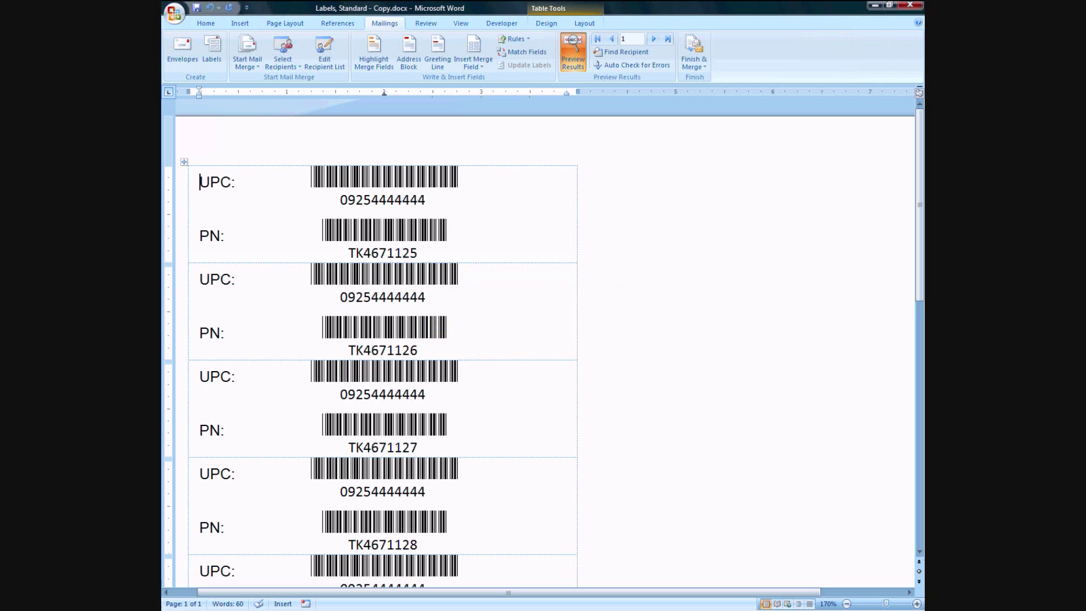
- Define a custom label named Custom test2 with 0.5" top margin, 4.25" side margin, 1" height, 4" width, 1 across and 10 down
left_click(211, 51)
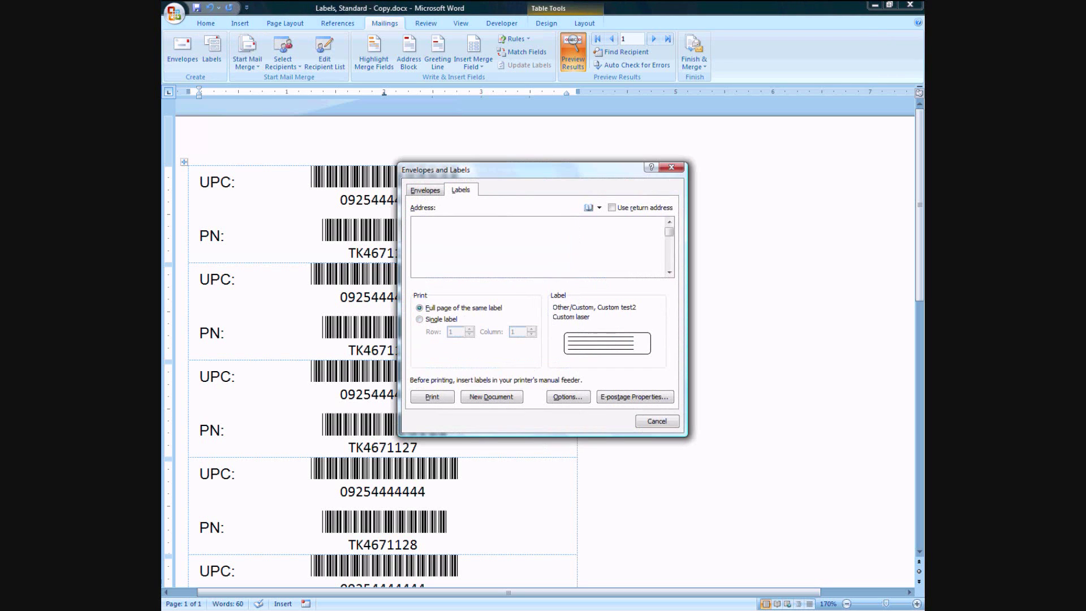
left_click(568, 397)
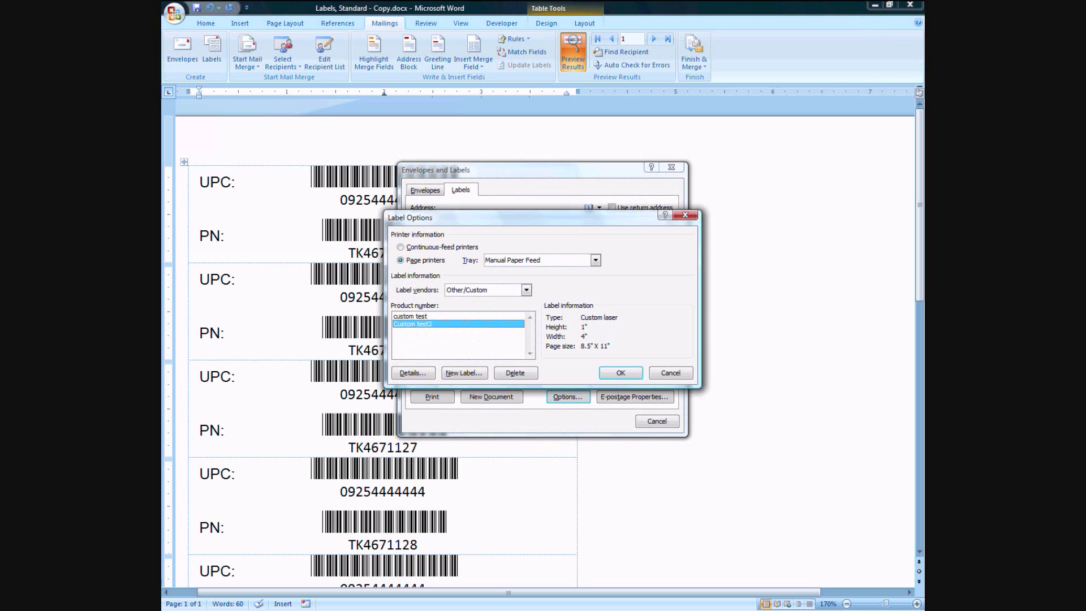
left_click(464, 373)
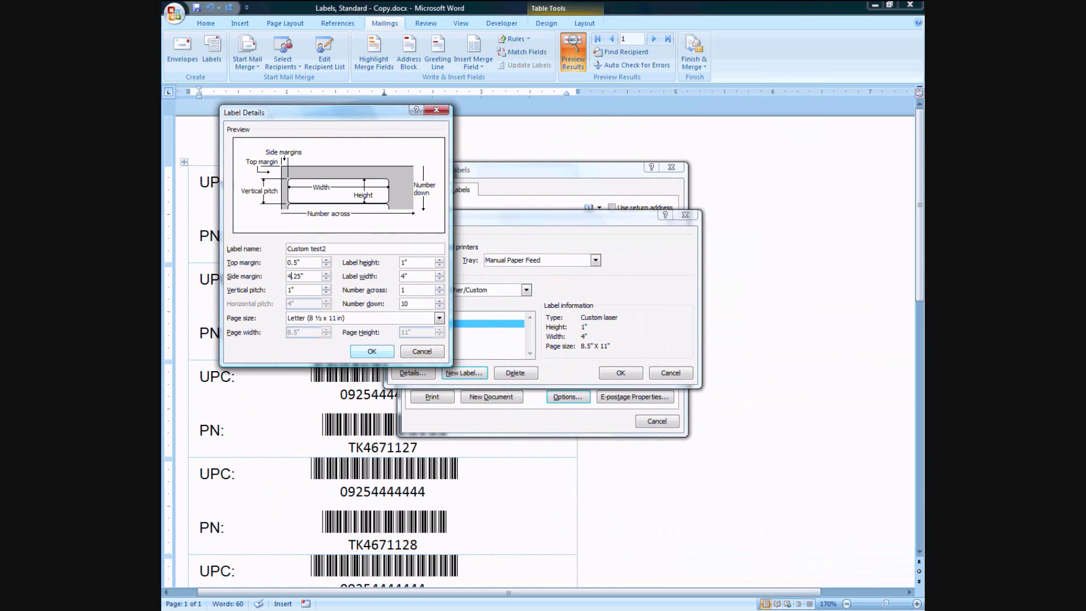
key("Return")
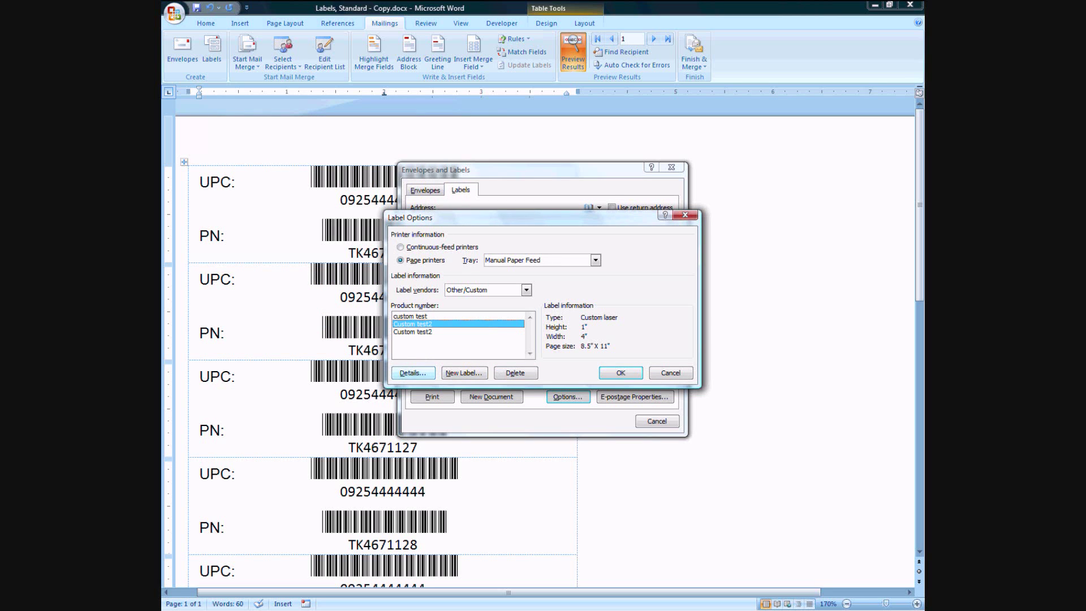
- Check the details of the selected duplicate Custom test2 label and delete that label definition
left_click(412, 373)
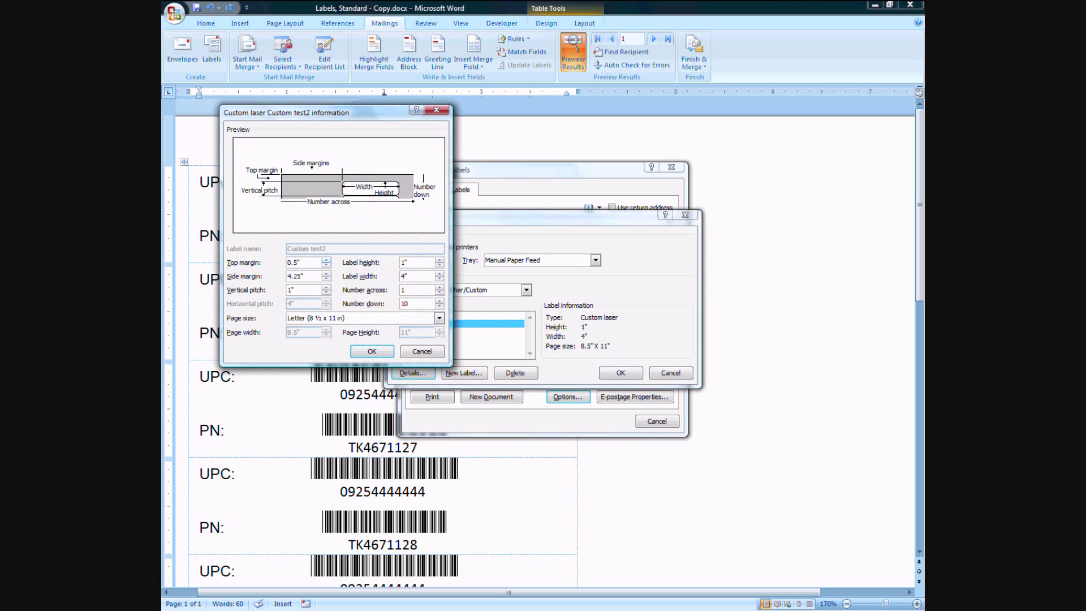
left_click(421, 351)
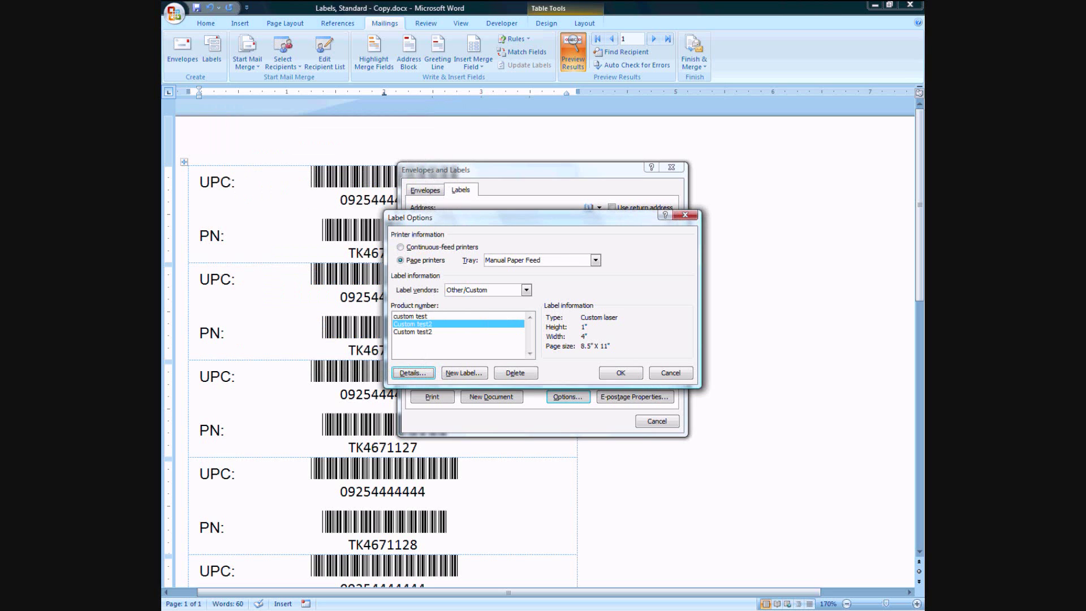
left_click(515, 372)
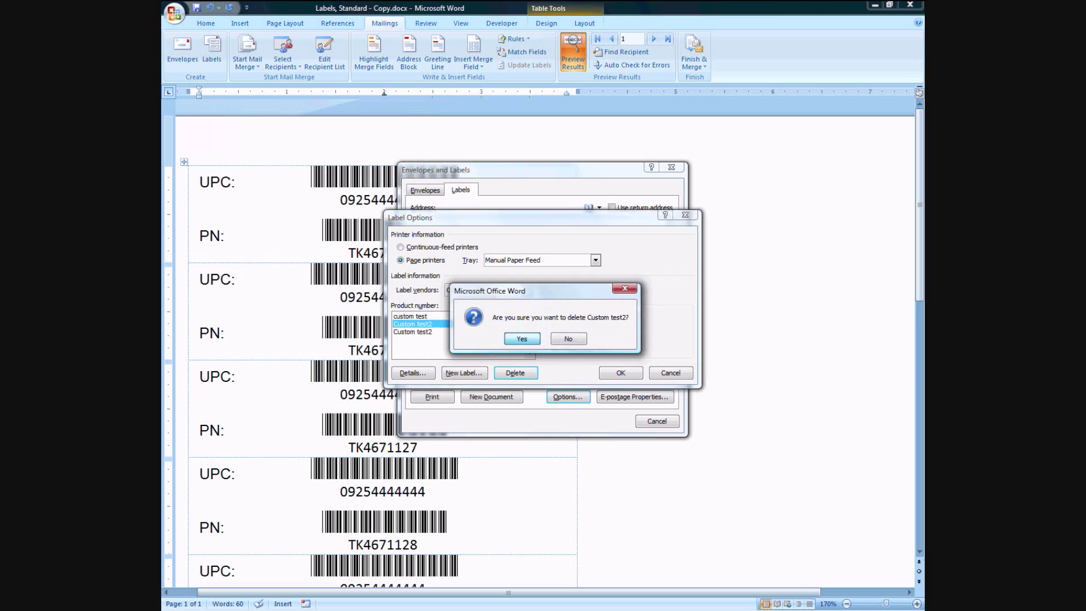
left_click(521, 338)
- Define and select a Letter-size custom label named Custom test3 with 0.5" top margin, .25" side margin, 1" height, 4" width and 10 down
left_click(464, 373)
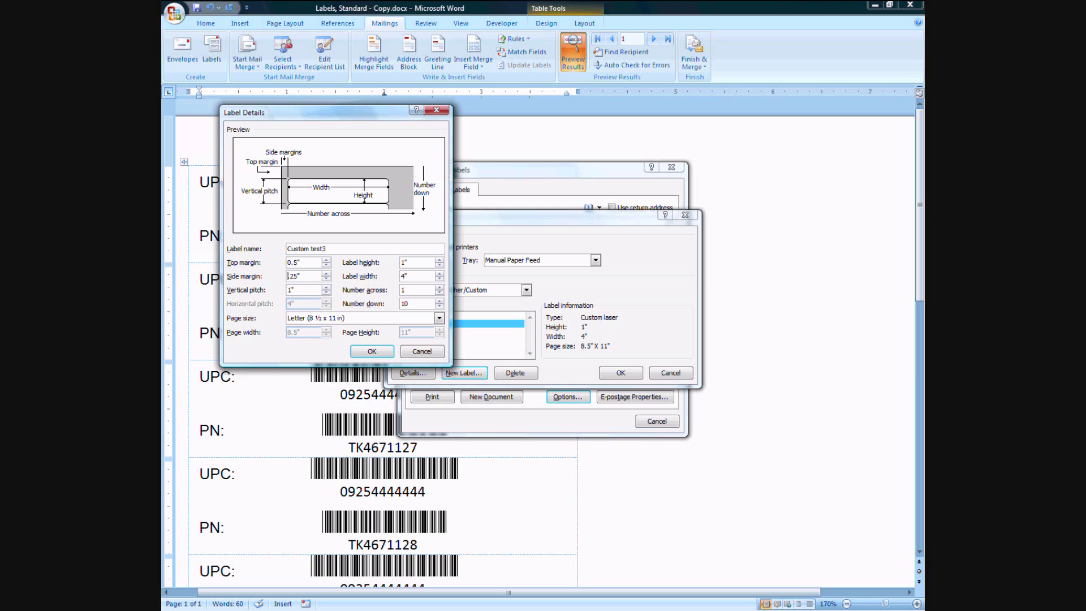
left_click(372, 352)
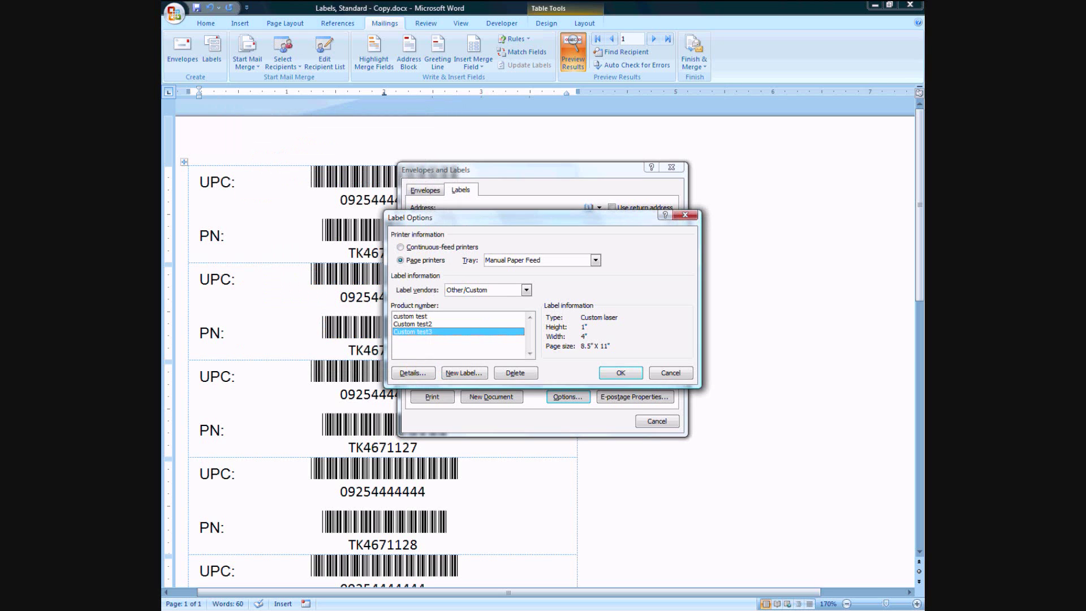
key("Return")
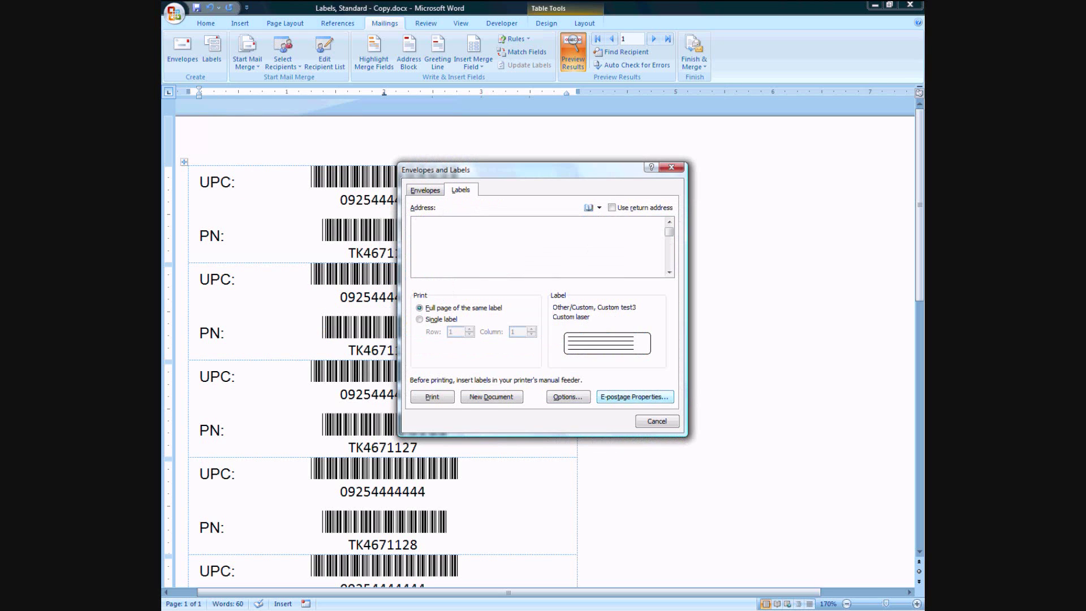
left_click(425, 190)
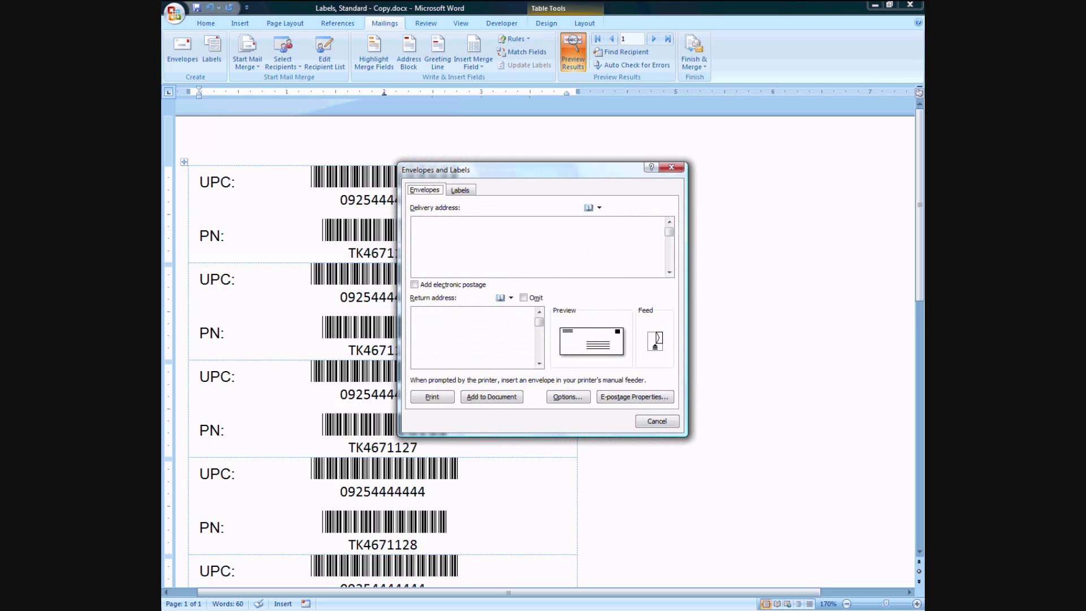
key("alt+l")
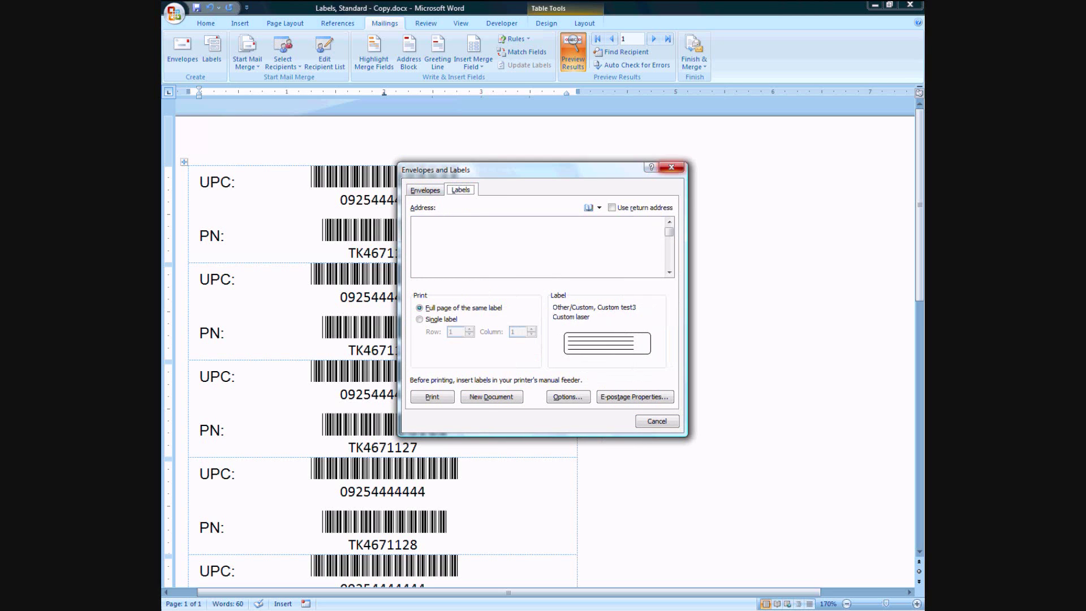
key("Escape")
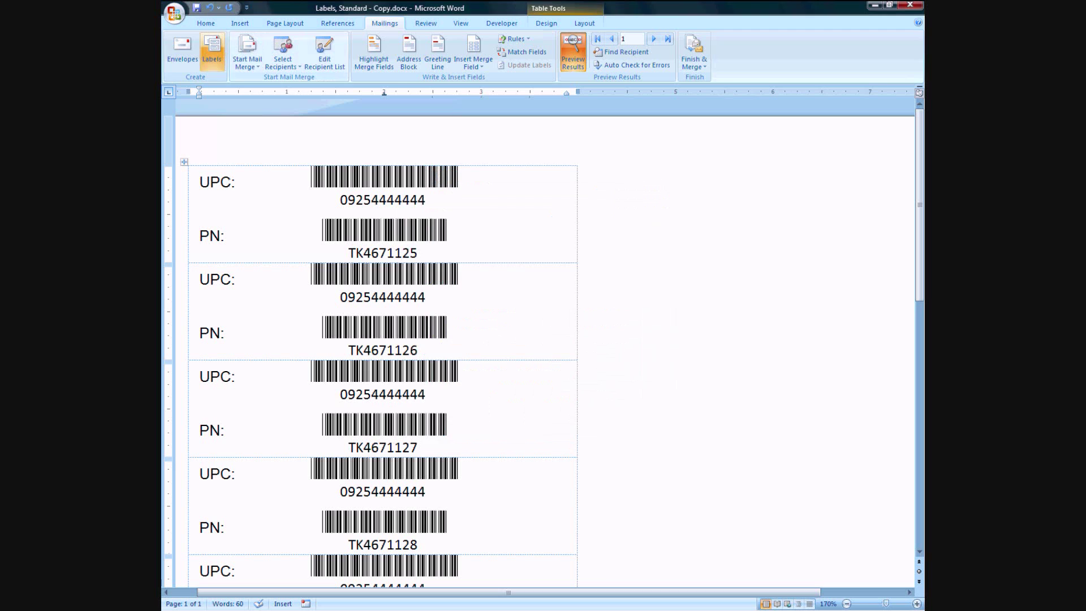
- Generate a new document of blank labels from the Custom test2 label definition
left_click(212, 53)
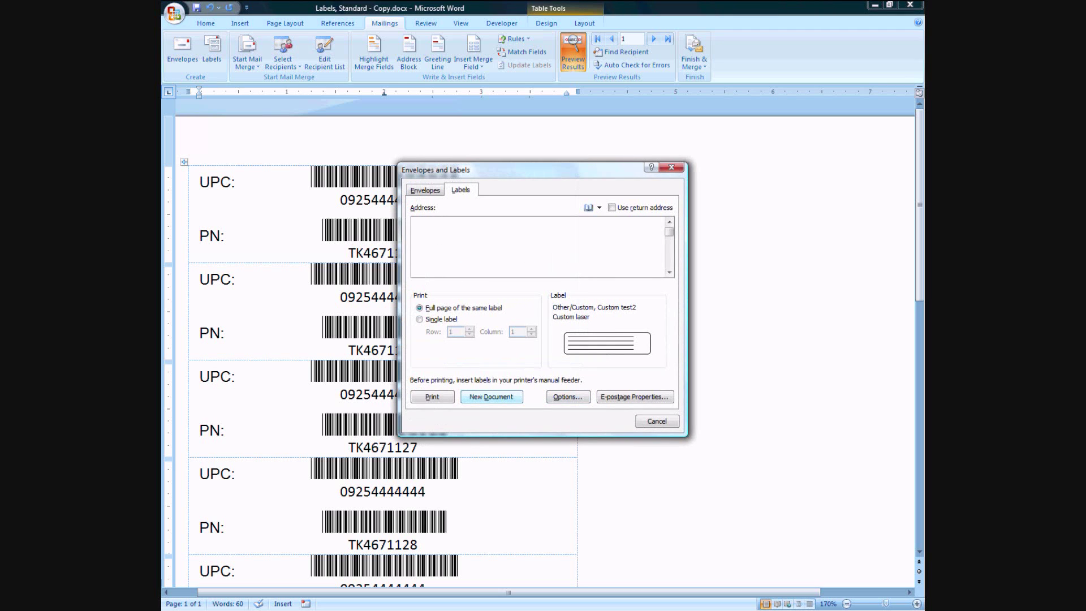
key("alt+d")
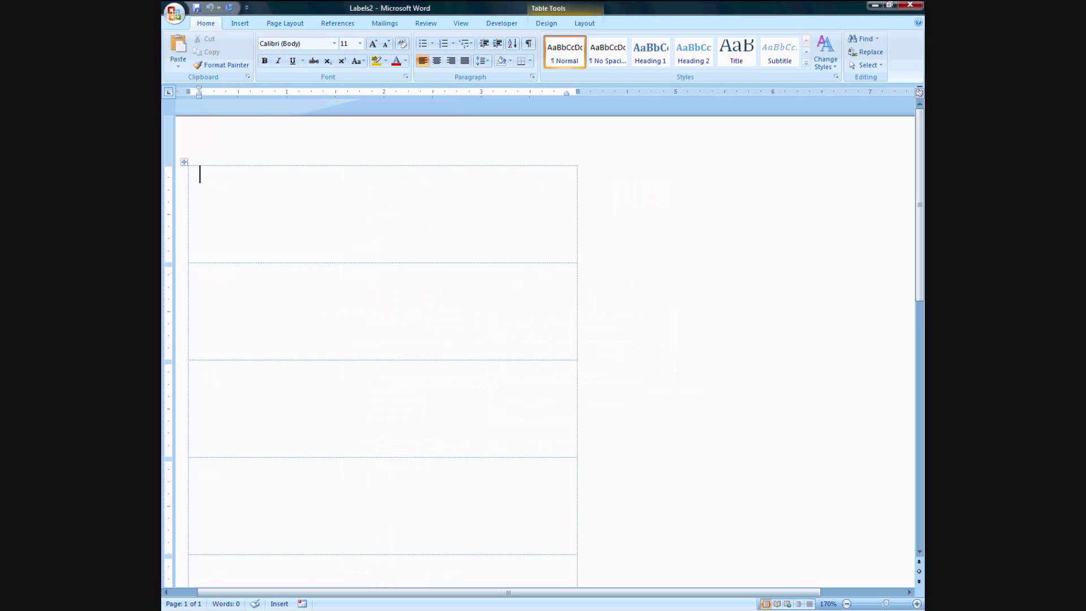
left_click(240, 23)
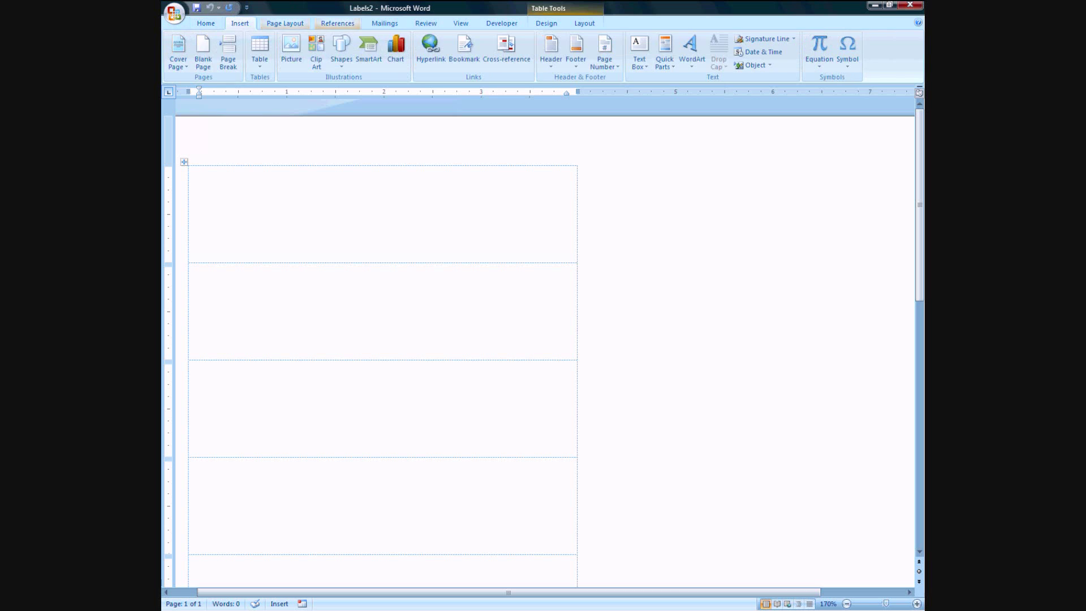
- Try to attach Book1.xlsx from the desktop as the existing recipient list of the new label sheet
left_click(385, 23)
left_click(283, 54)
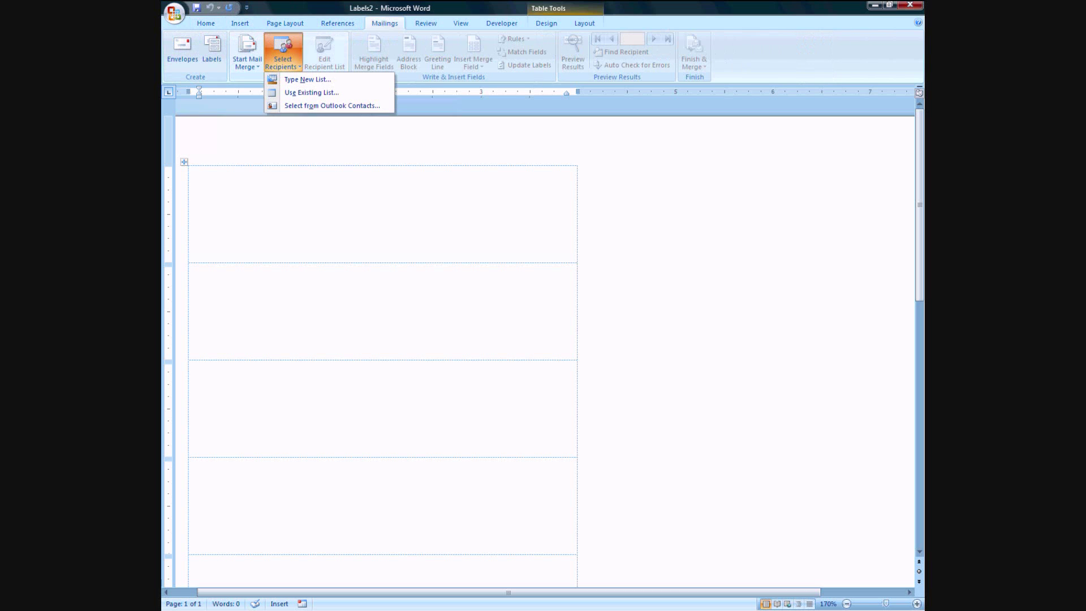
left_click(311, 92)
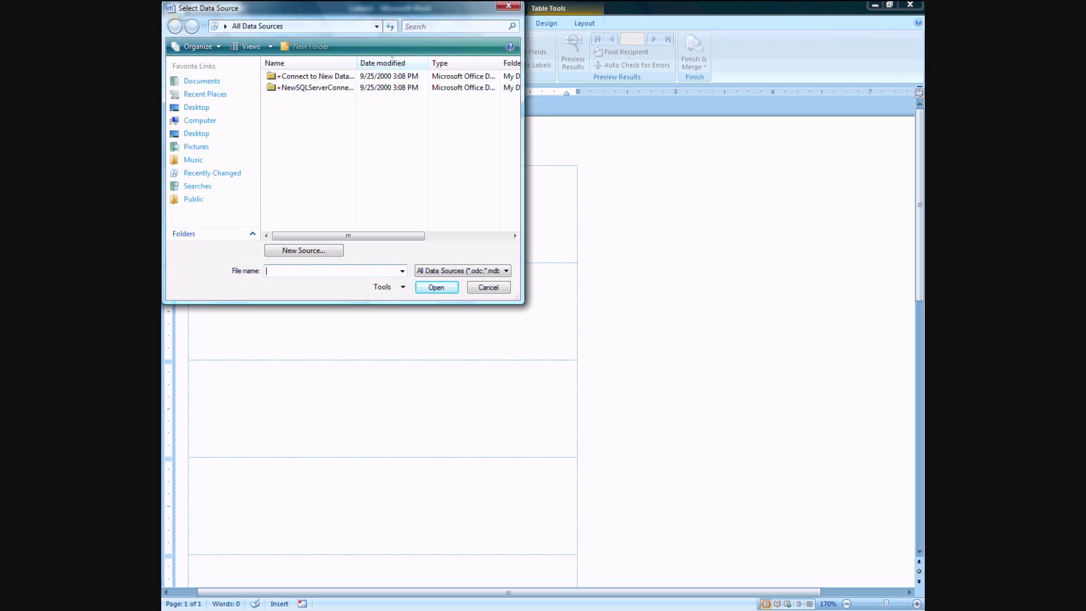
left_click(197, 107)
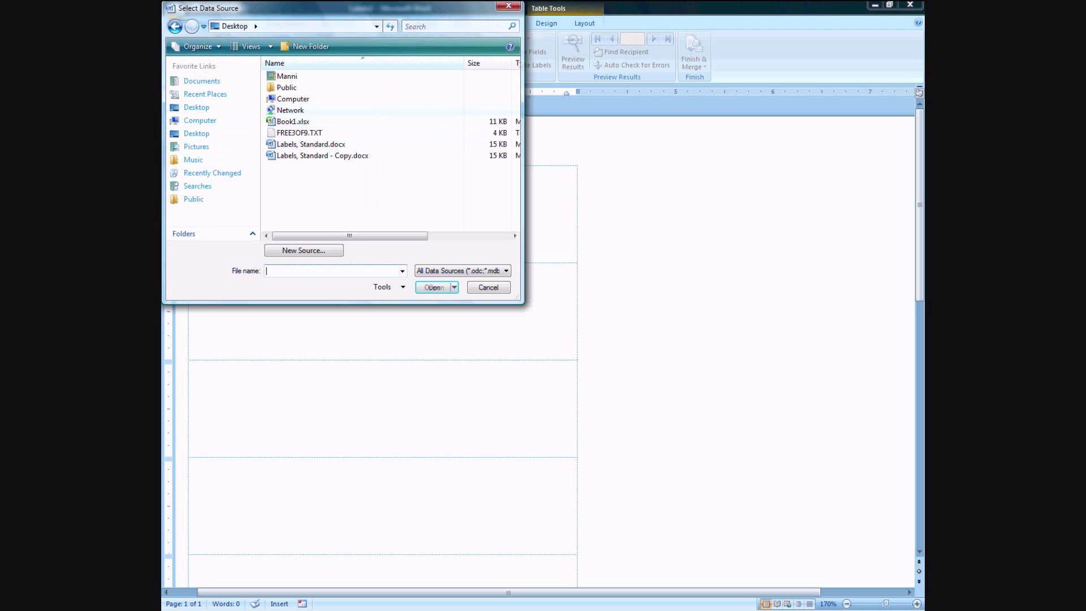
double_click(293, 122)
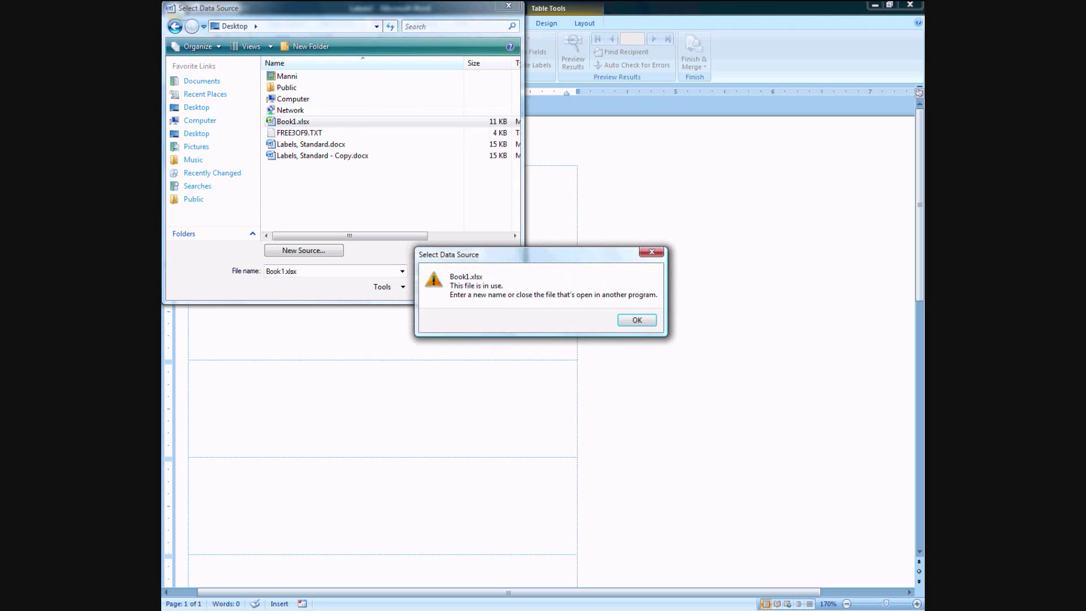
left_click(636, 320)
left_click(490, 286)
- Close Labels, Standard - Copy.docx and attach Sheet1$ of Book1.xlsx, with its first row as column headers, as the blank label sheet's recipient list
mouse_move(430, 8)
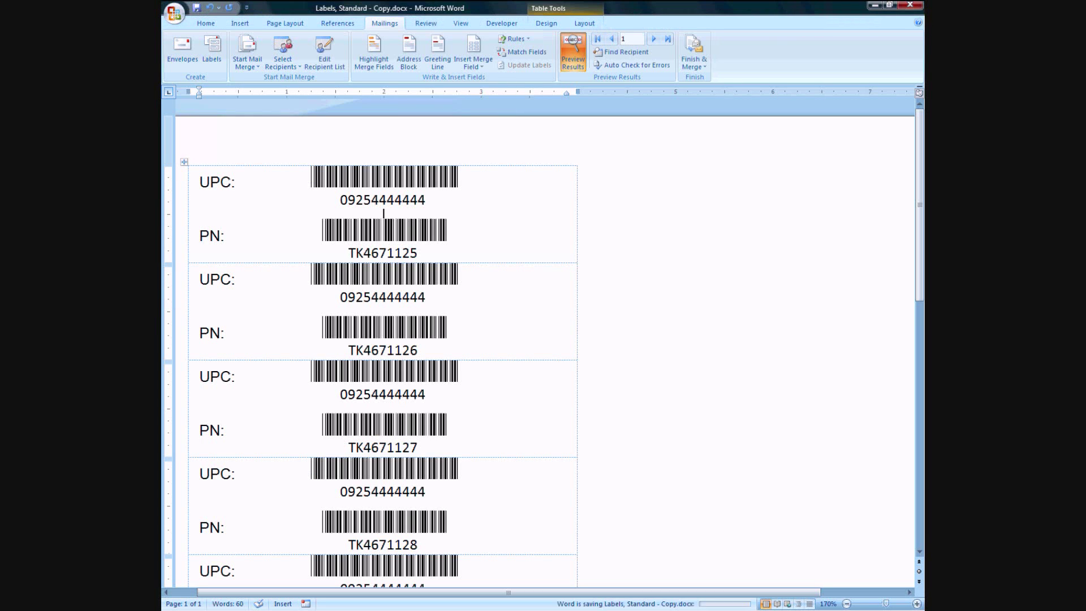
left_click(910, 5)
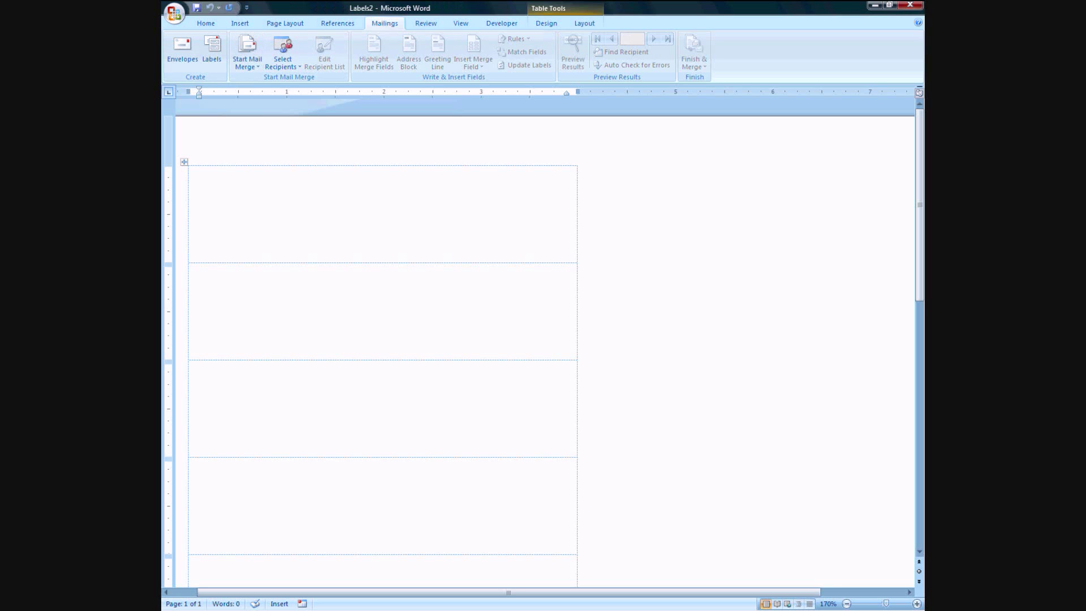
left_click(282, 62)
left_click(311, 92)
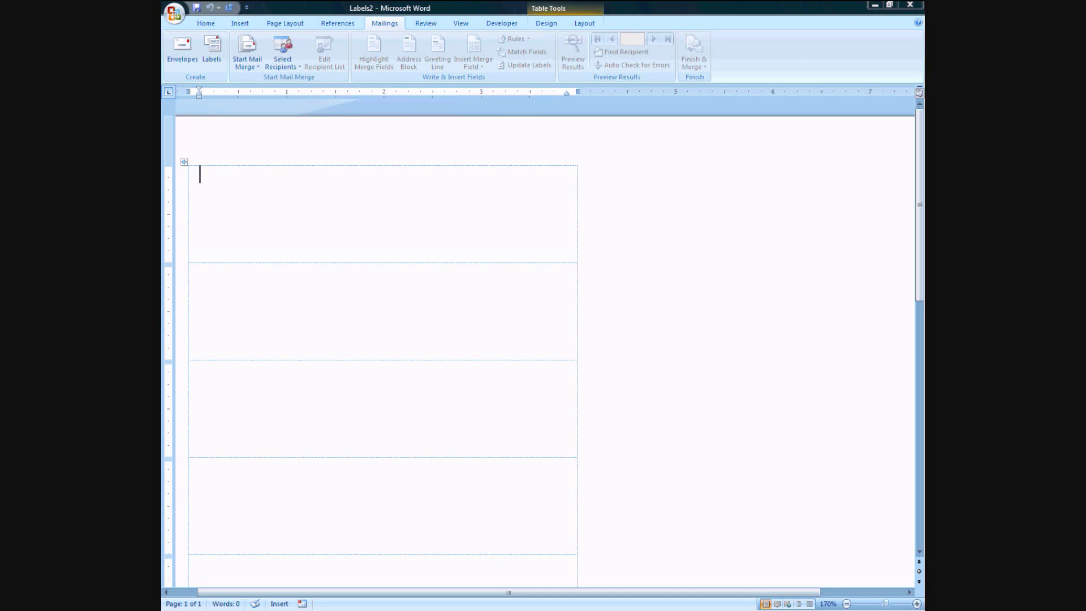
left_click(196, 124)
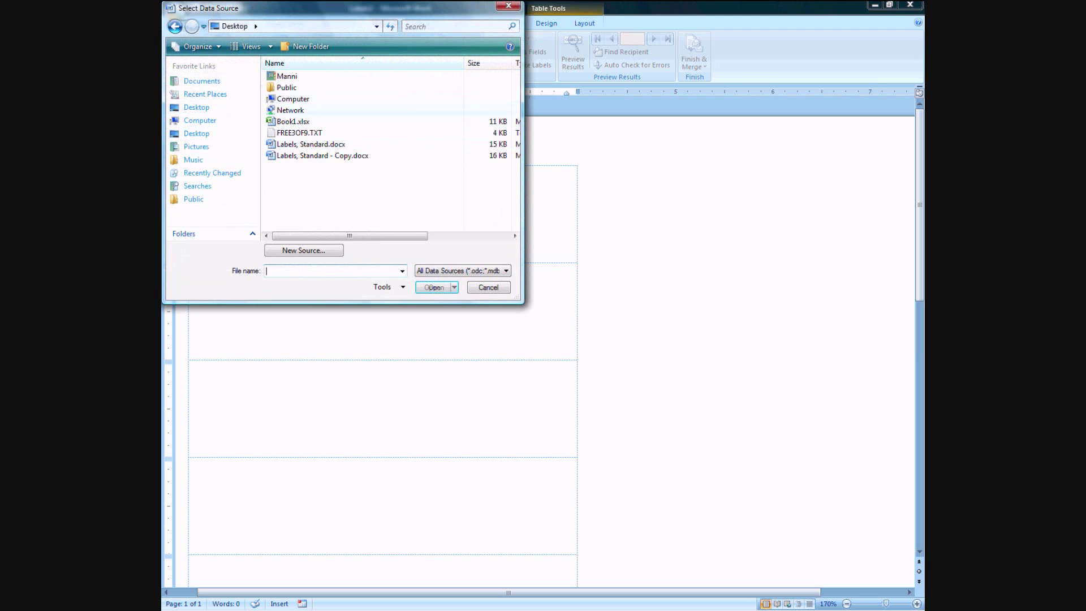
double_click(291, 122)
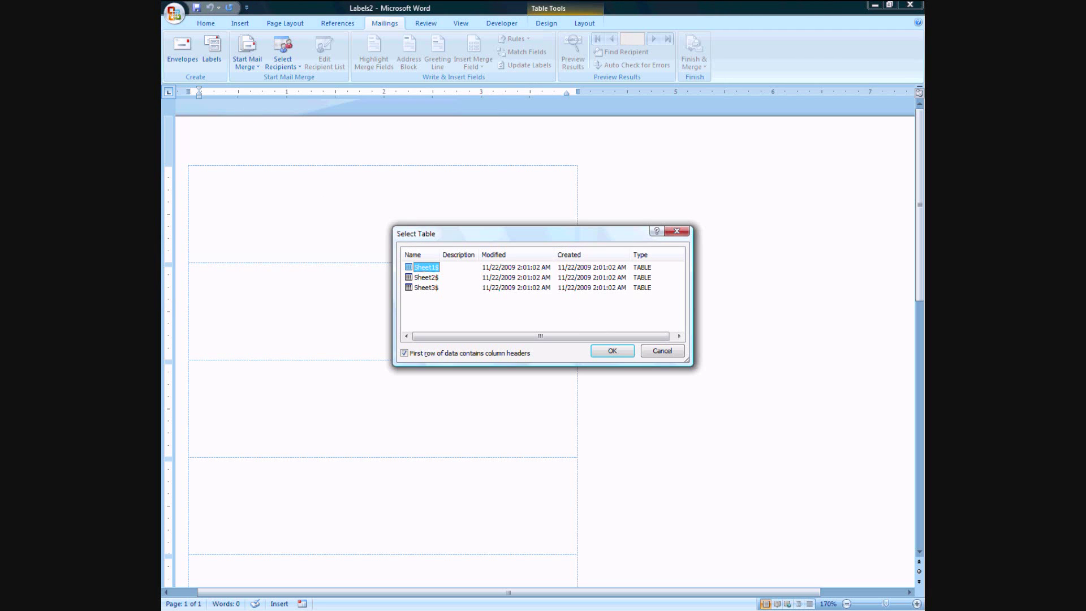
key("Return")
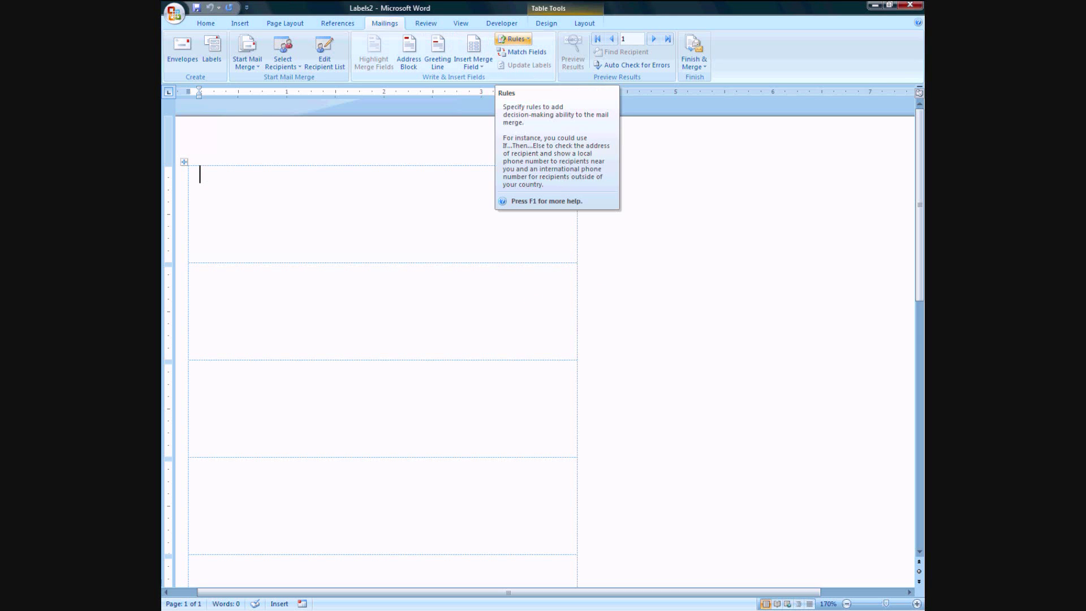
left_click(526, 52)
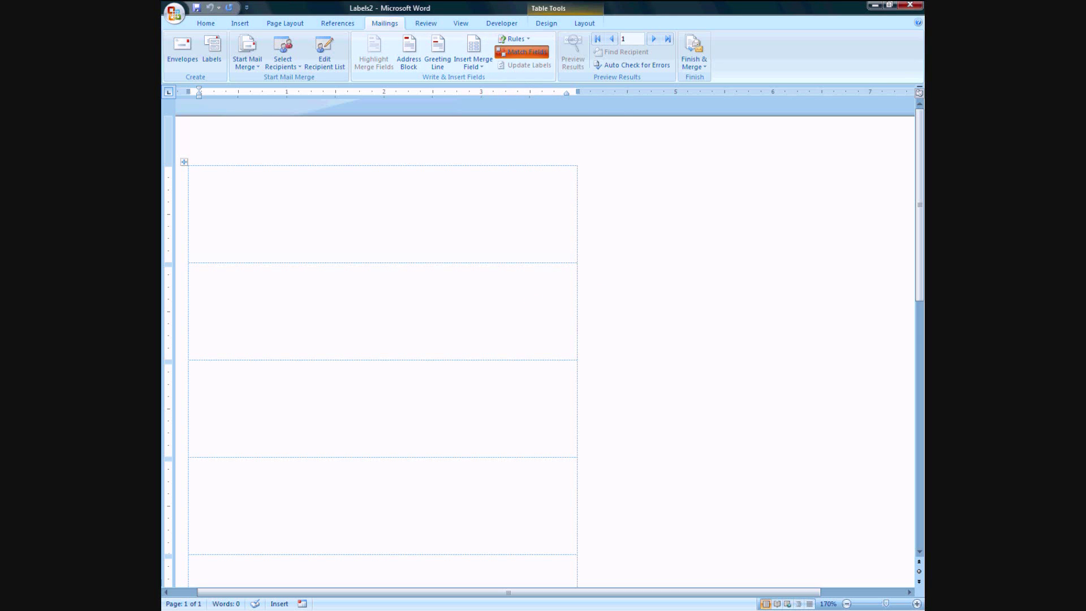
key("Escape")
left_click(474, 64)
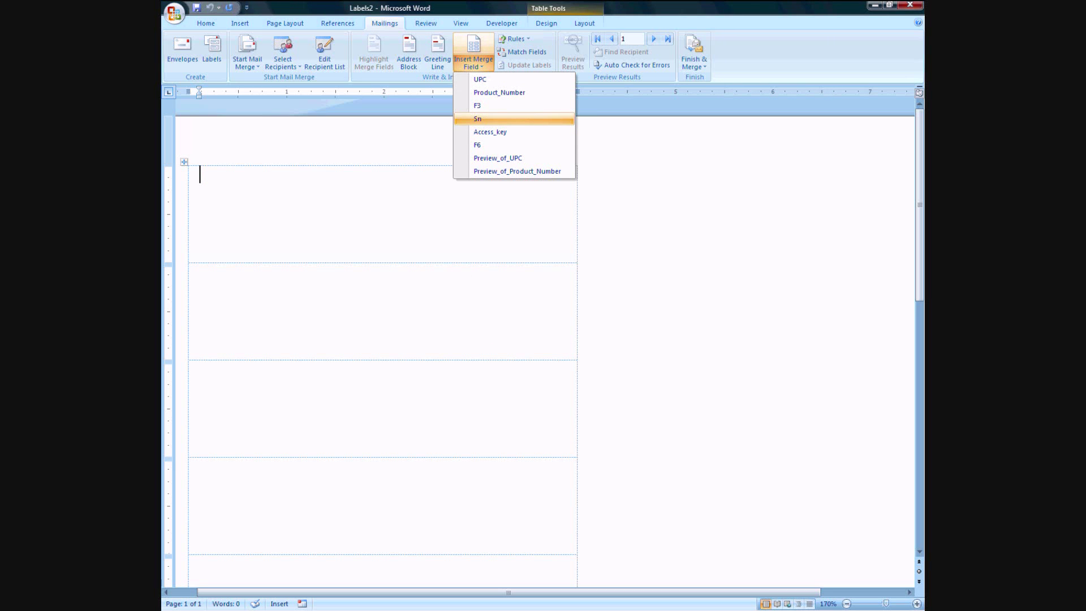
key("Escape")
- Enter the lines "S/N:" and "Access Key:", a blank line and "Thanks for buying whatever" in the first label
type("S")
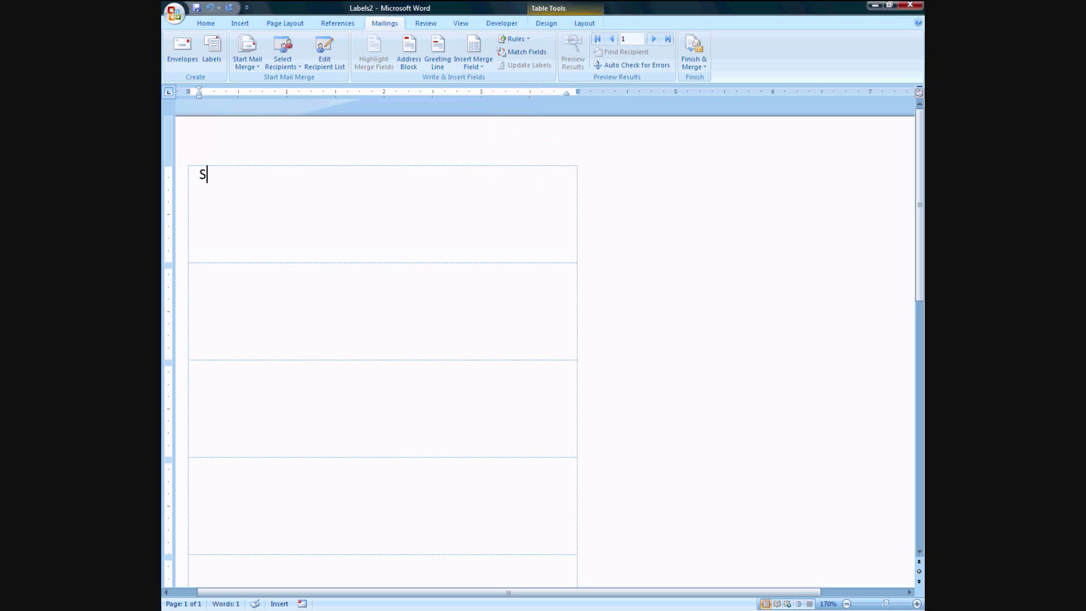
type("/N")
key("Return")
type("Access Ke")
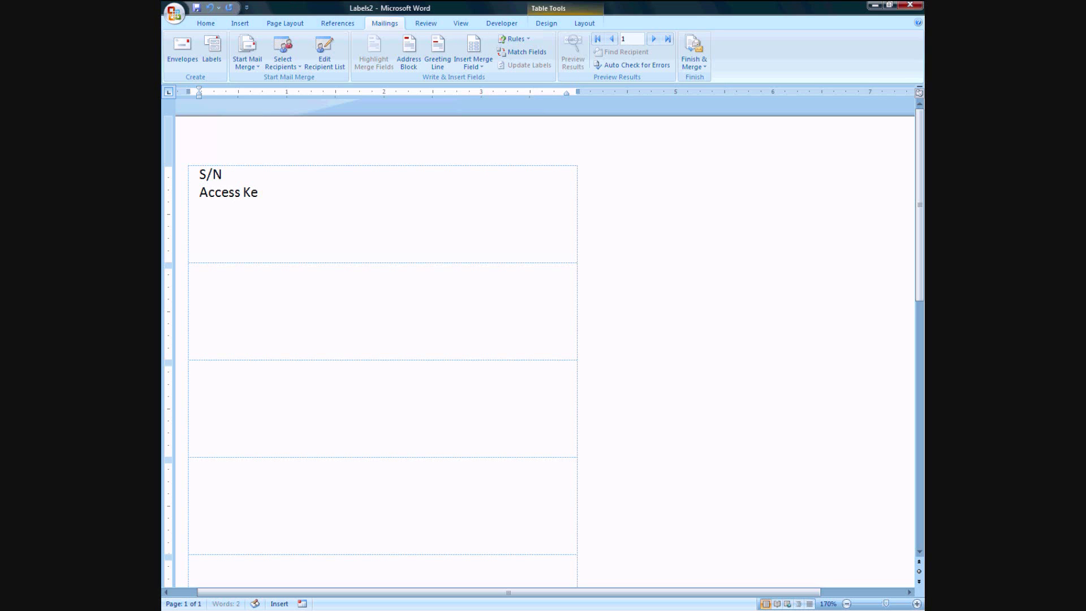
type("y:")
key("BackSpace")
type(":")
key("Down")
key("End")
key("Return")
type("Thanks for buying whatev")
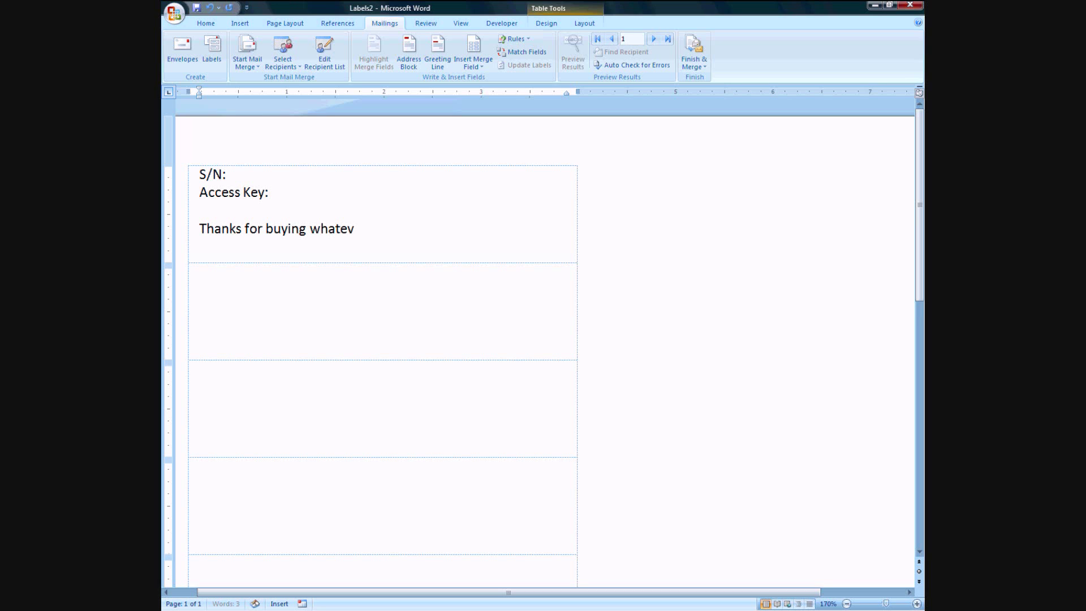
left_click_drag(232, 175, 304, 187)
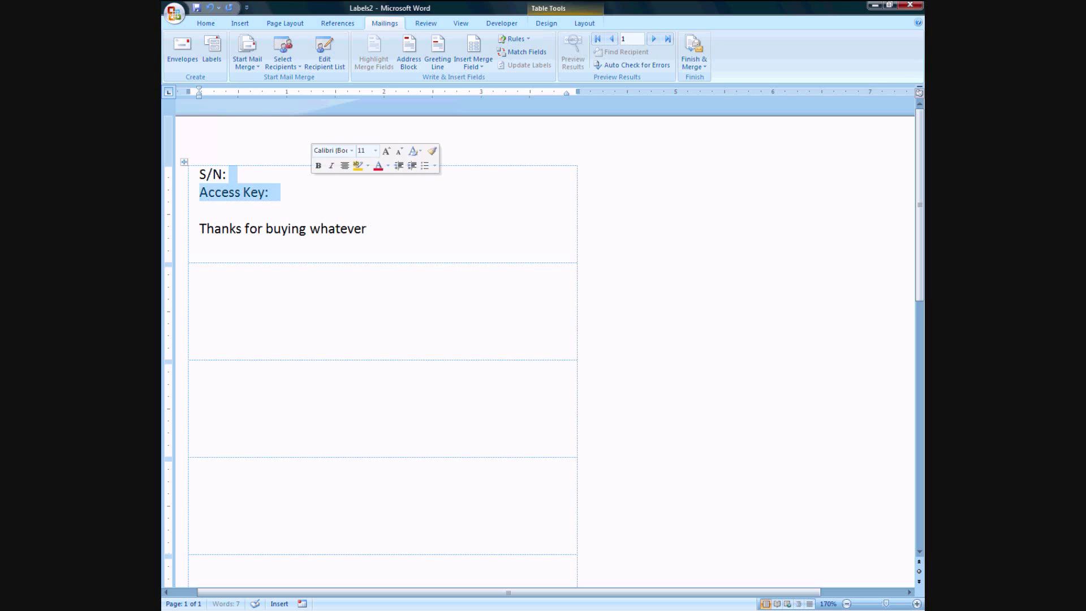
left_click(235, 175)
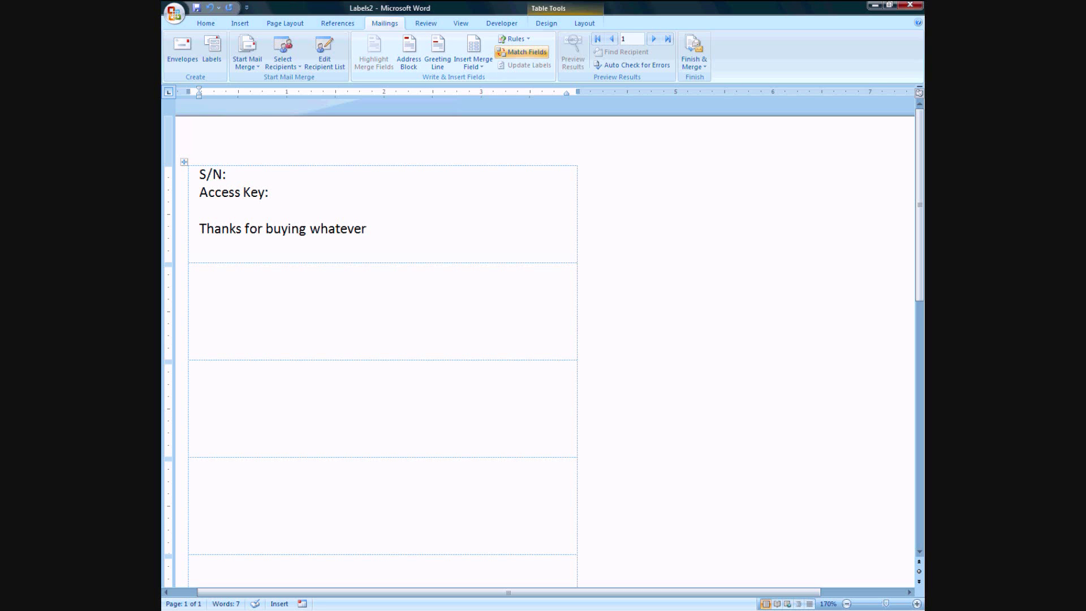
scroll(545, 351, "down", 6)
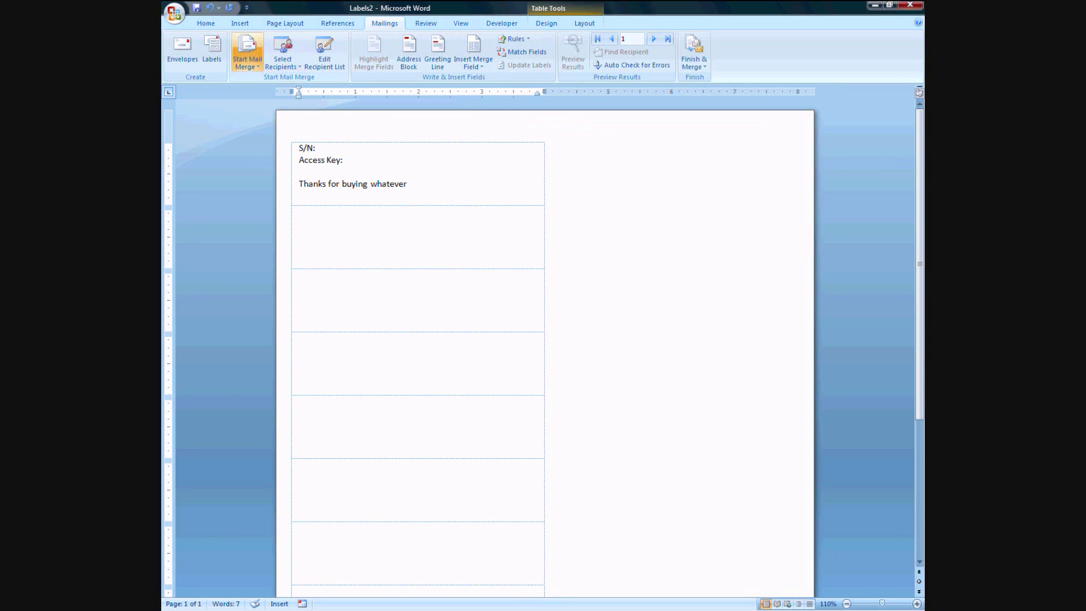
left_click(211, 51)
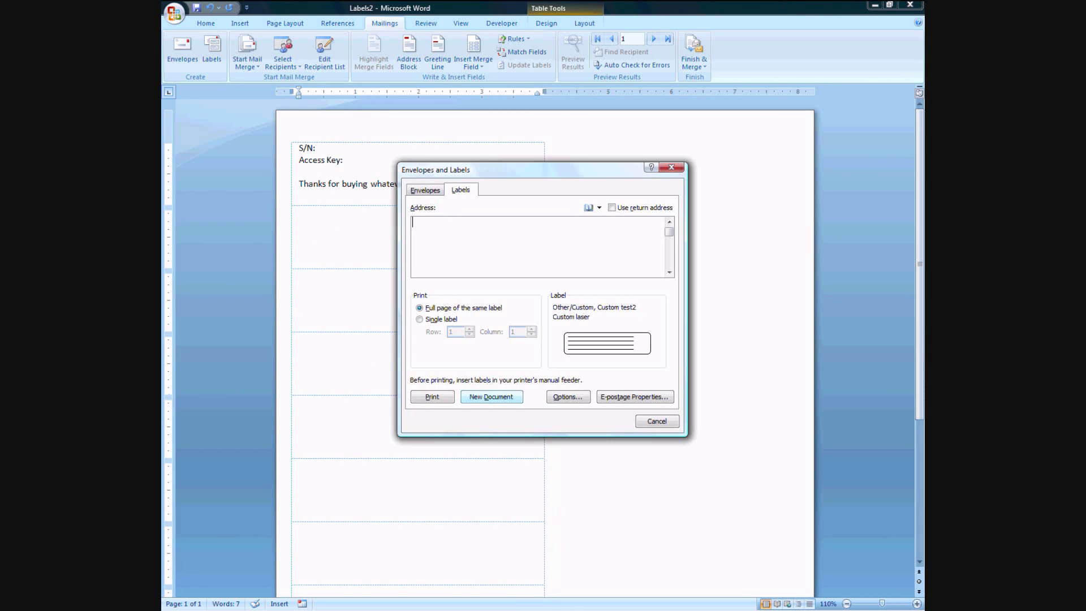
left_click(568, 396)
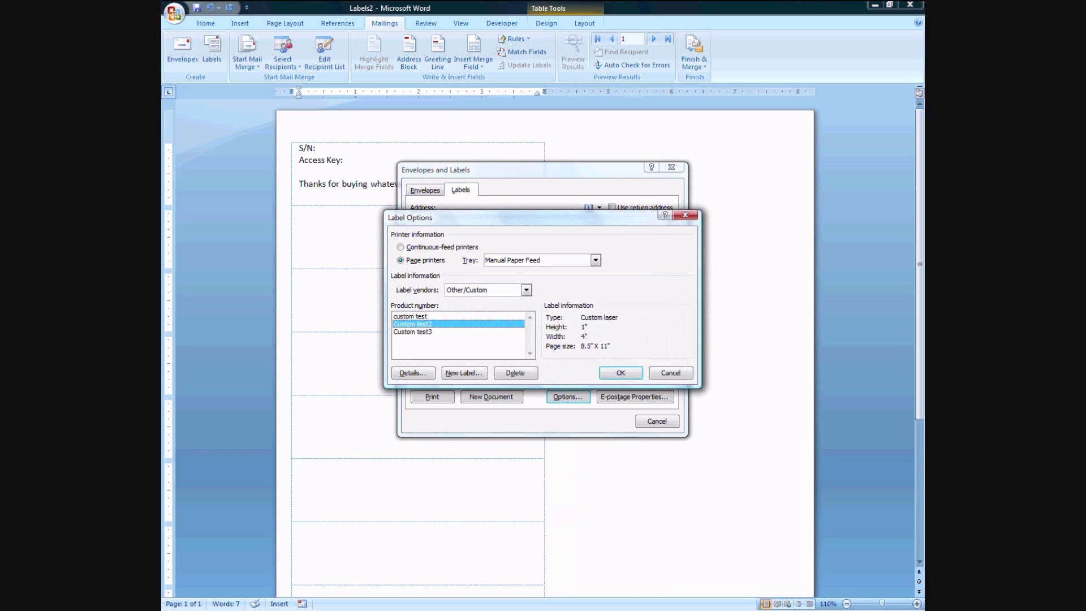
left_click(429, 332)
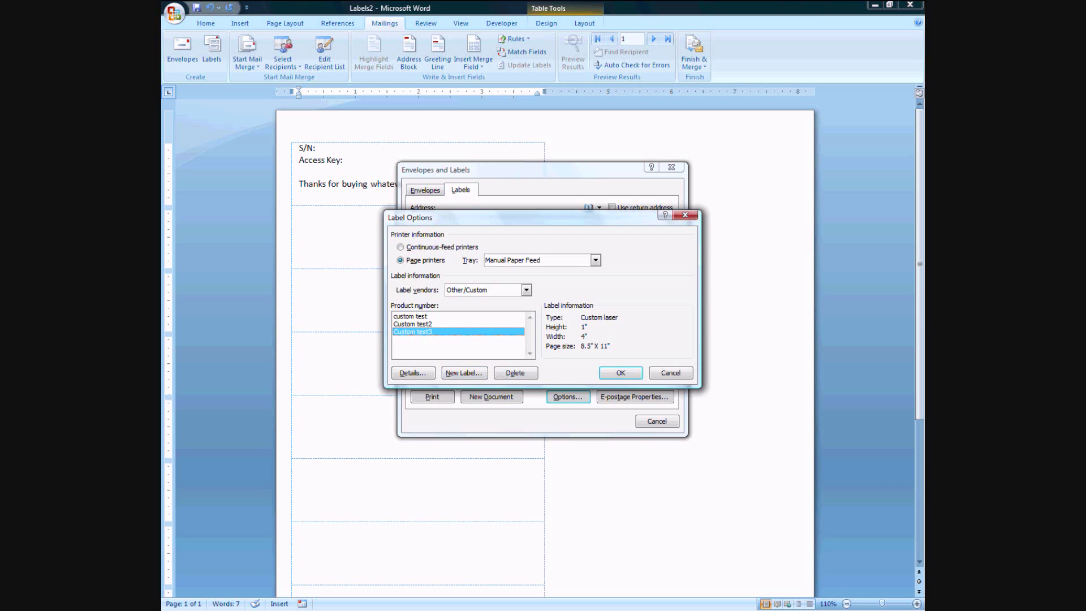
left_click(621, 373)
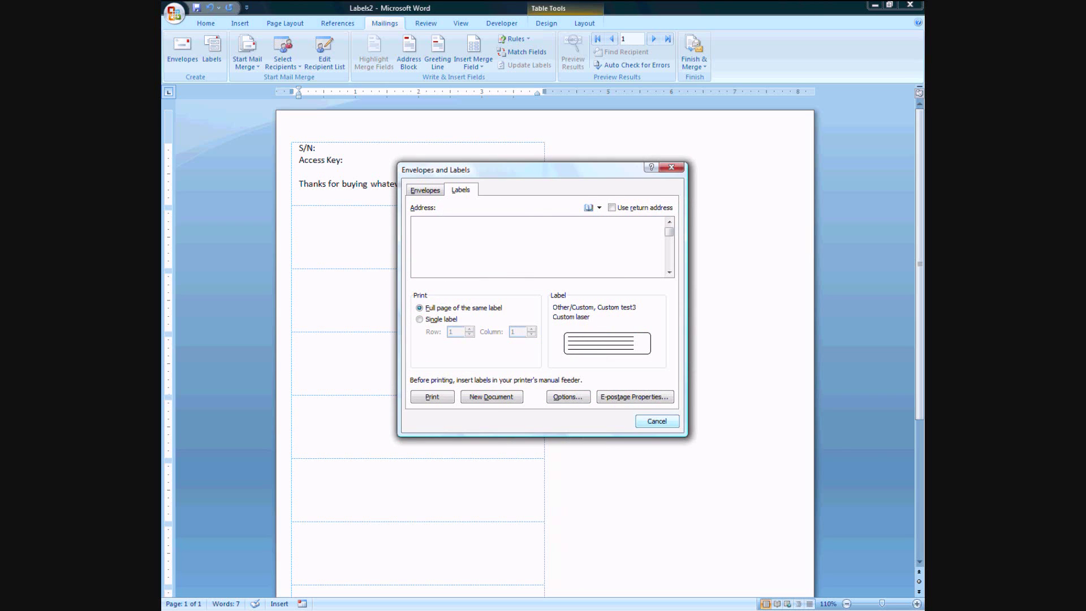
left_click(657, 421)
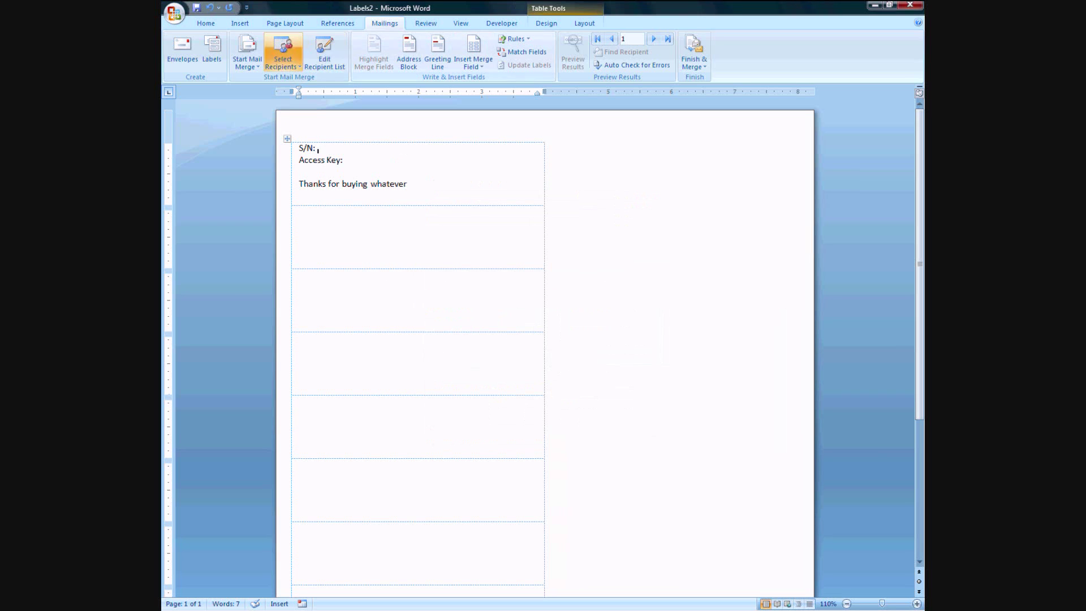
- Generate a new document of blank labels from the Custom test3 label definition
left_click(212, 51)
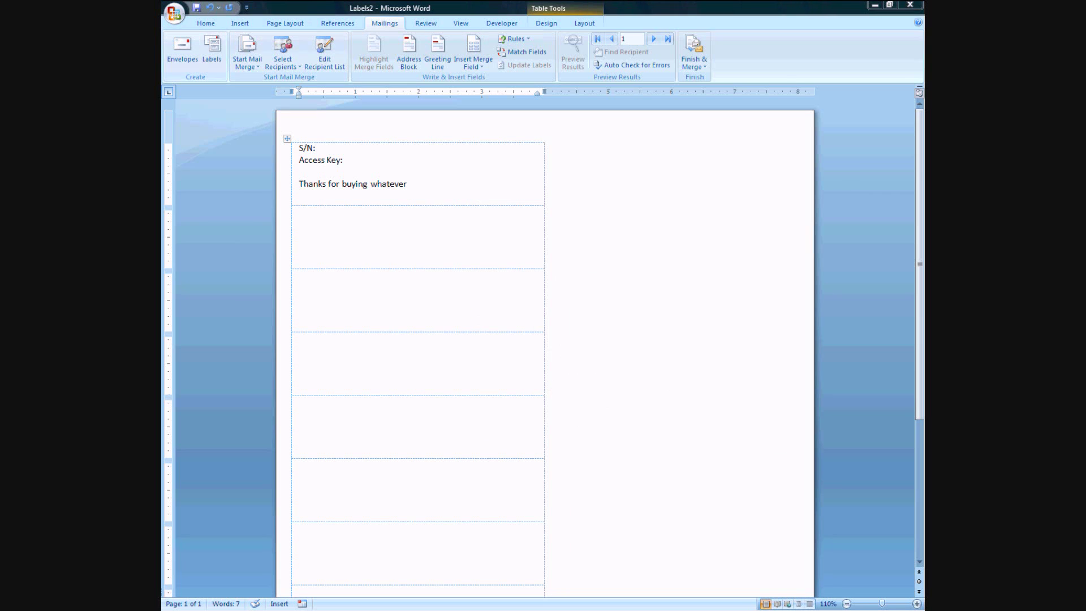
left_click(568, 397)
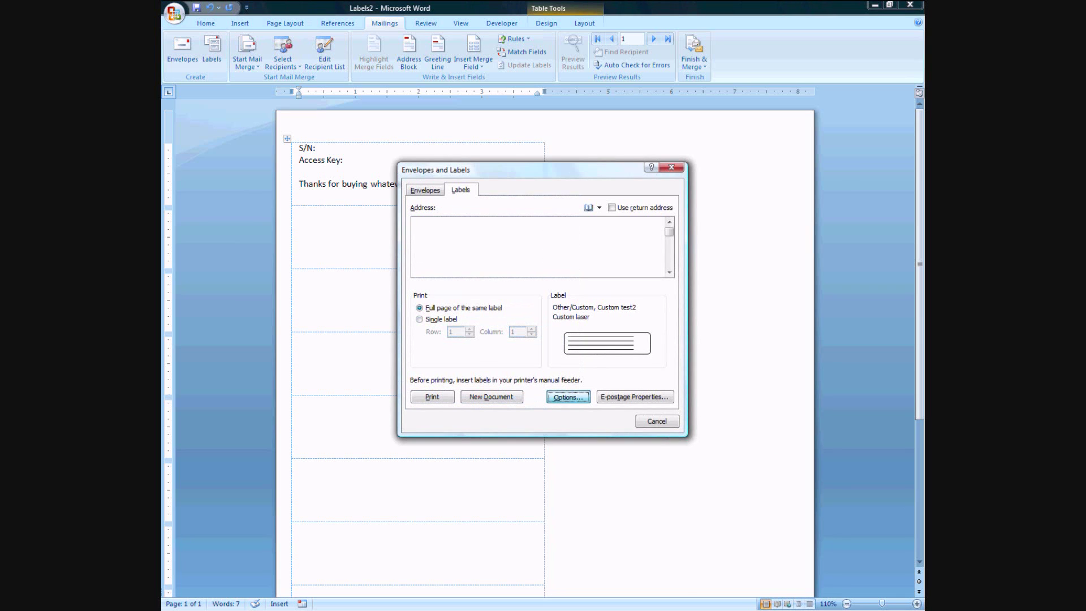
left_click(412, 332)
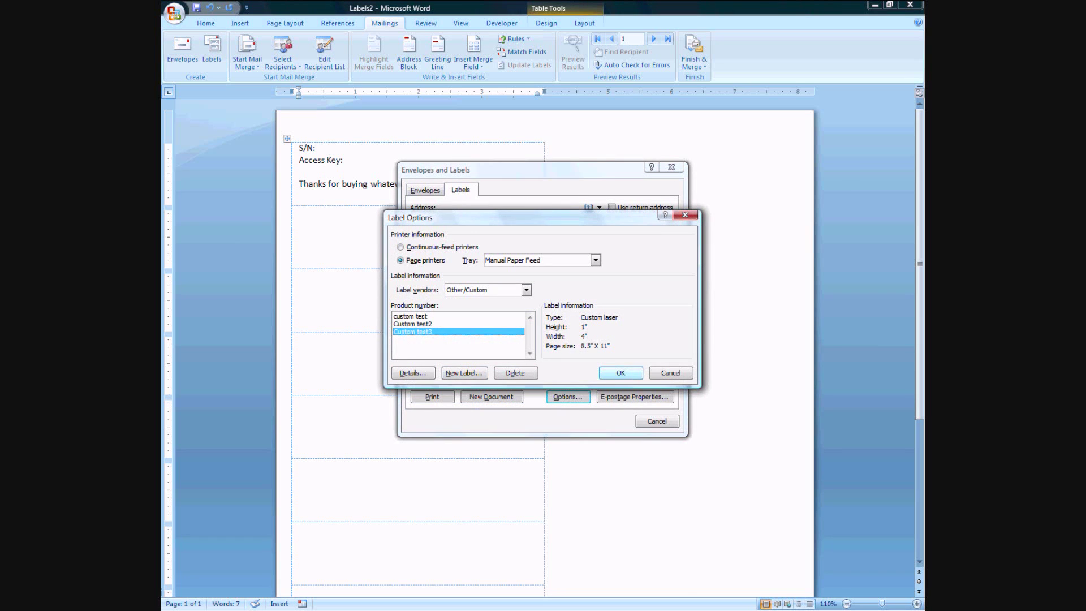
left_click(621, 372)
left_click(491, 396)
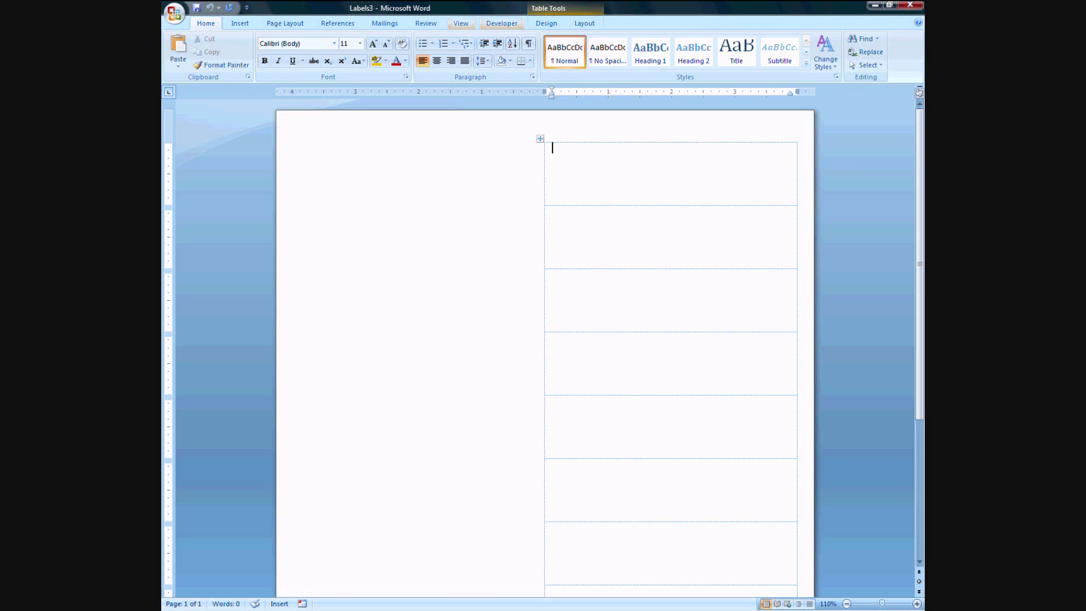
- Return to the Labels2 document and copy all the text of its first label
double_click(421, 9)
left_click_drag(422, 99, 400, 237)
left_click(318, 148)
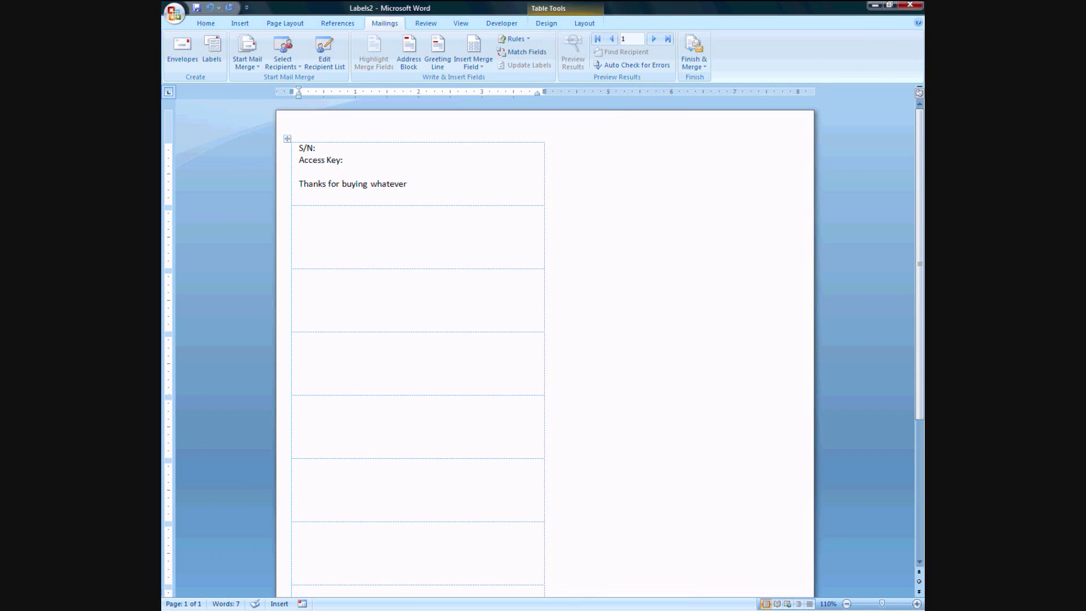
left_click_drag(299, 149, 411, 185)
key("ctrl+c")
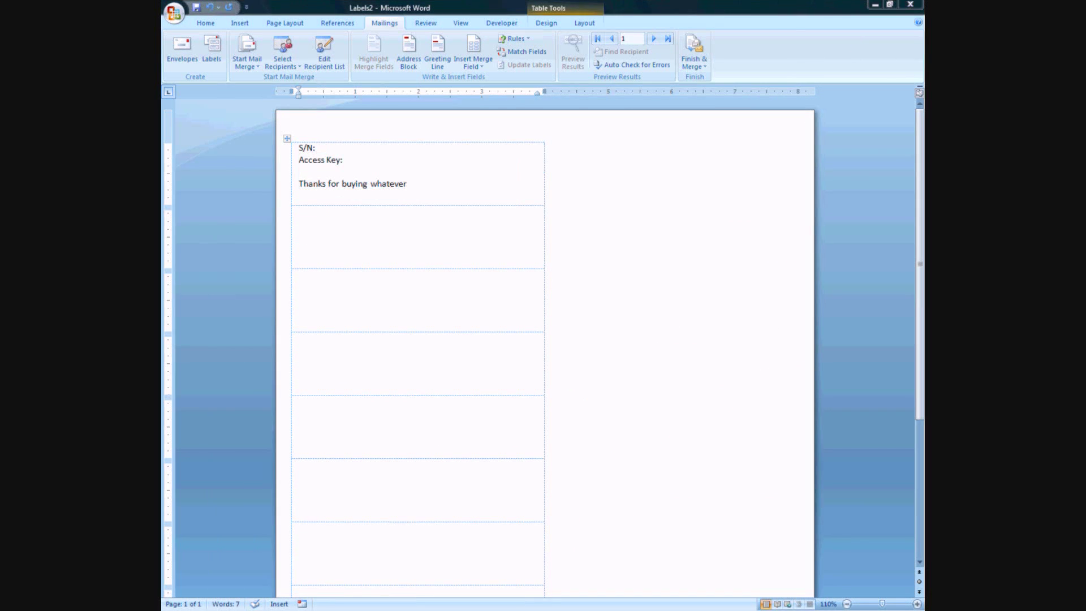
- Close Labels2 without saving and paste the copied text into the first label of Labels3, with its window maximized
key("alt+Tab")
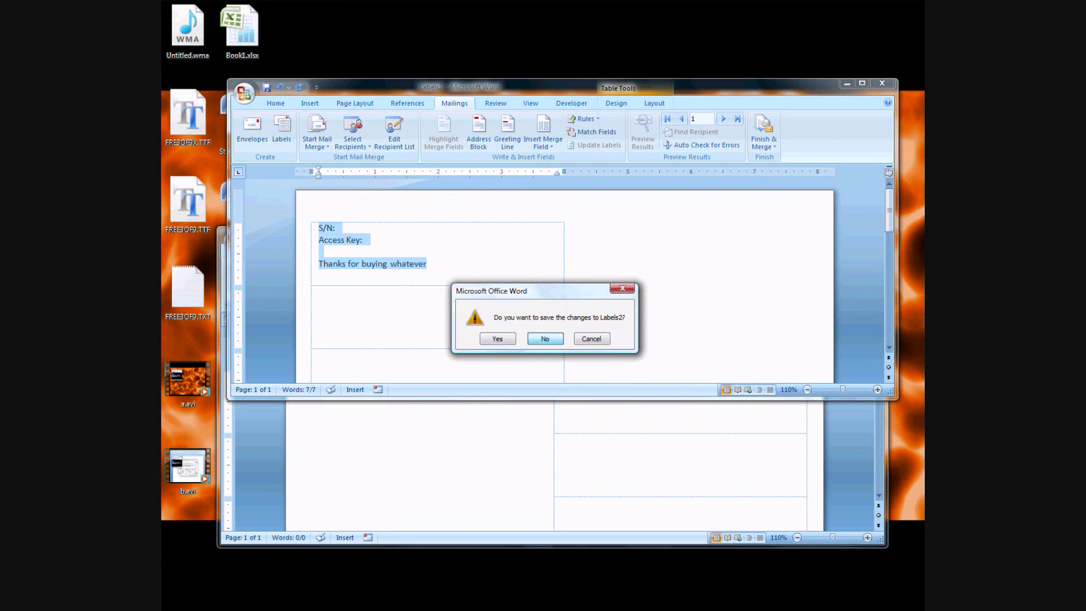
left_click(544, 337)
key("ctrl+v")
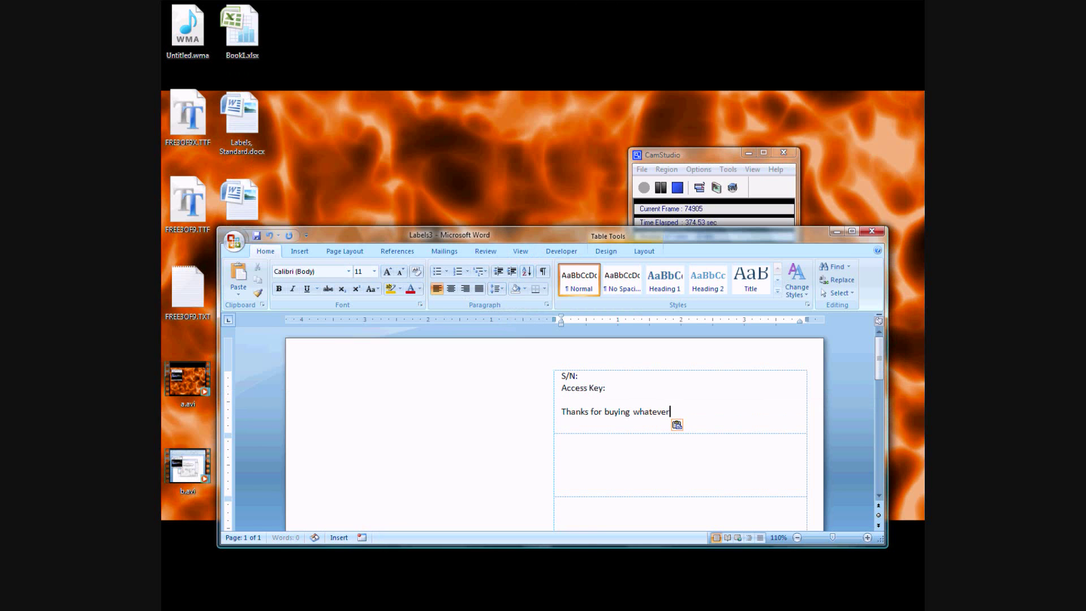
left_click_drag(365, 235, 359, 162)
double_click(359, 162)
scroll(543, 54, "down", 3)
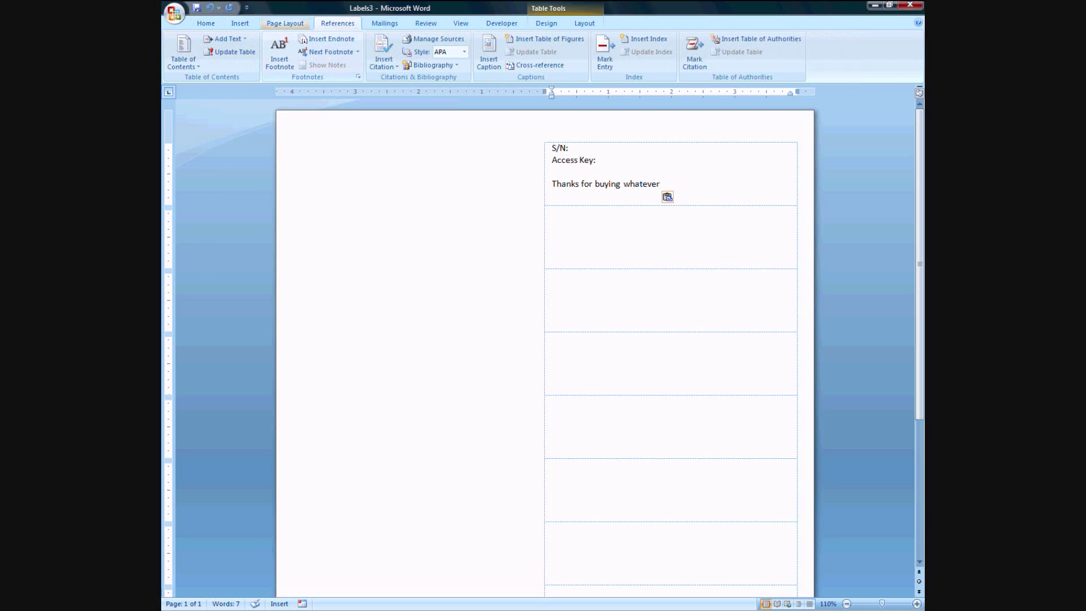
- Attach Book1.xlsx from the desktop as the existing recipient list of Labels3, accepting the preselected table
scroll(212, 51, "down", 1)
left_click(212, 51)
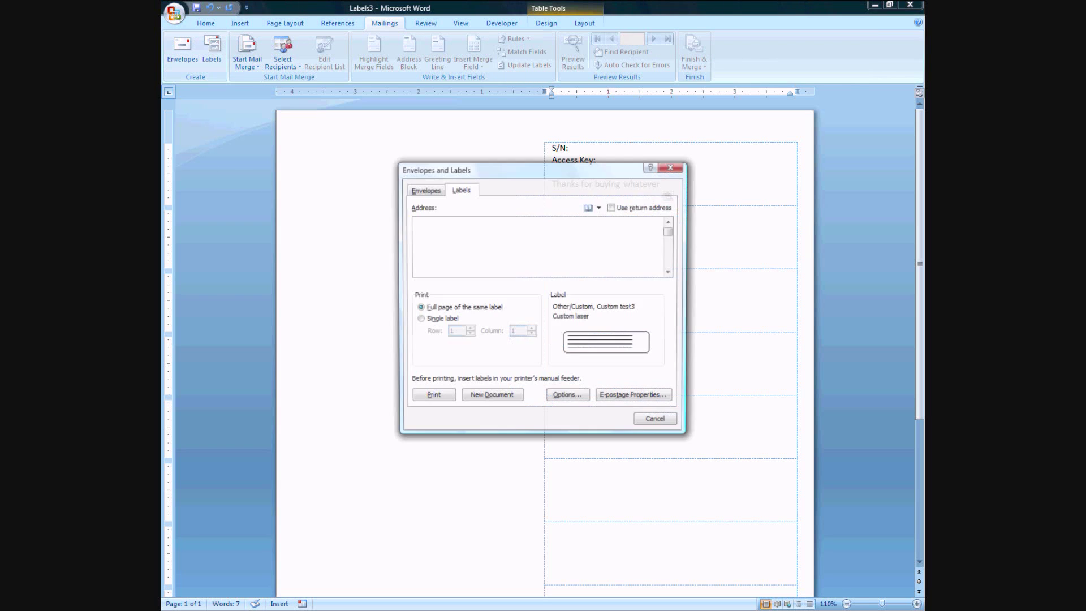
key("Escape")
left_click(282, 54)
left_click(311, 92)
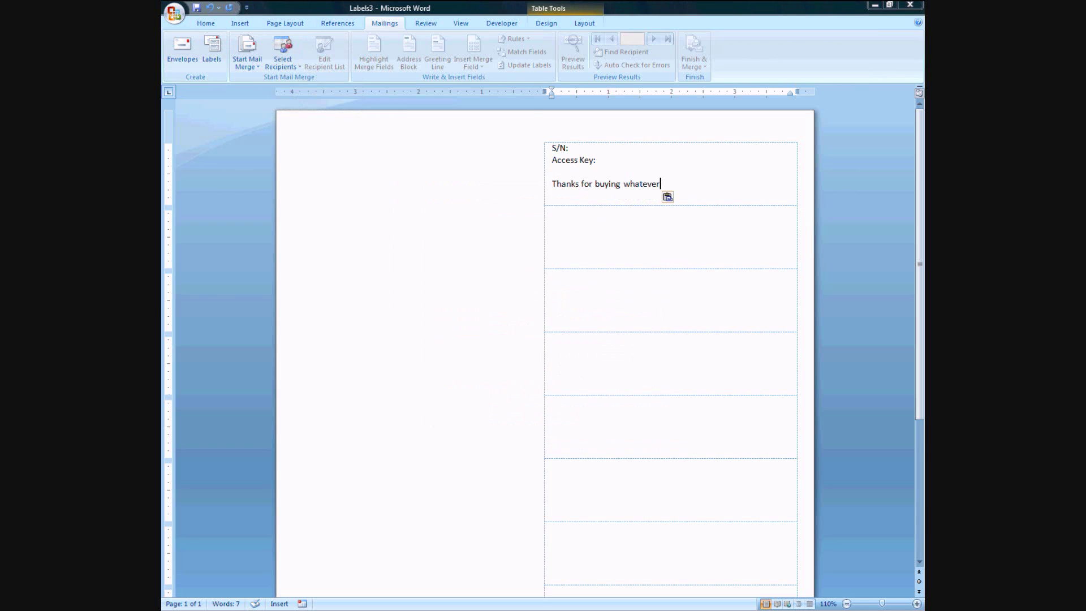
left_click(206, 110)
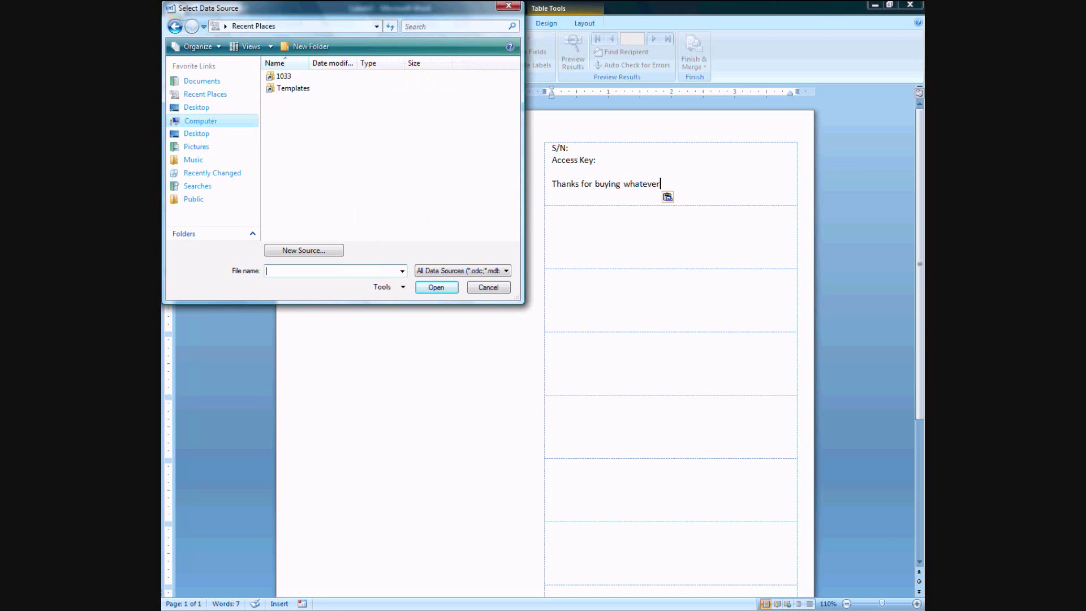
left_click(199, 121)
left_click(197, 107)
double_click(293, 121)
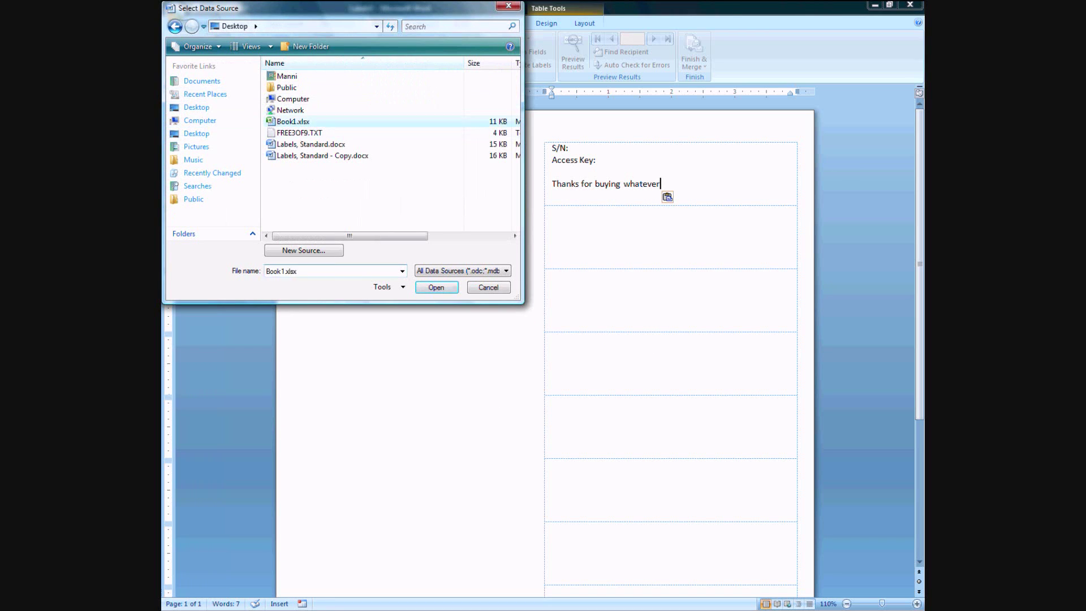
key("Return")
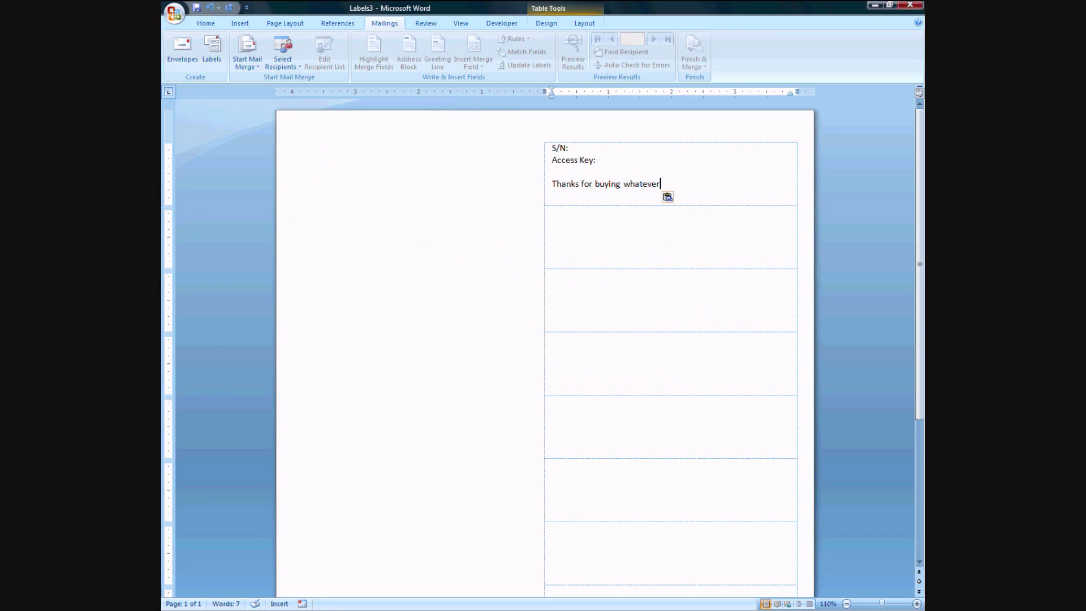
left_click(324, 54)
key("Return")
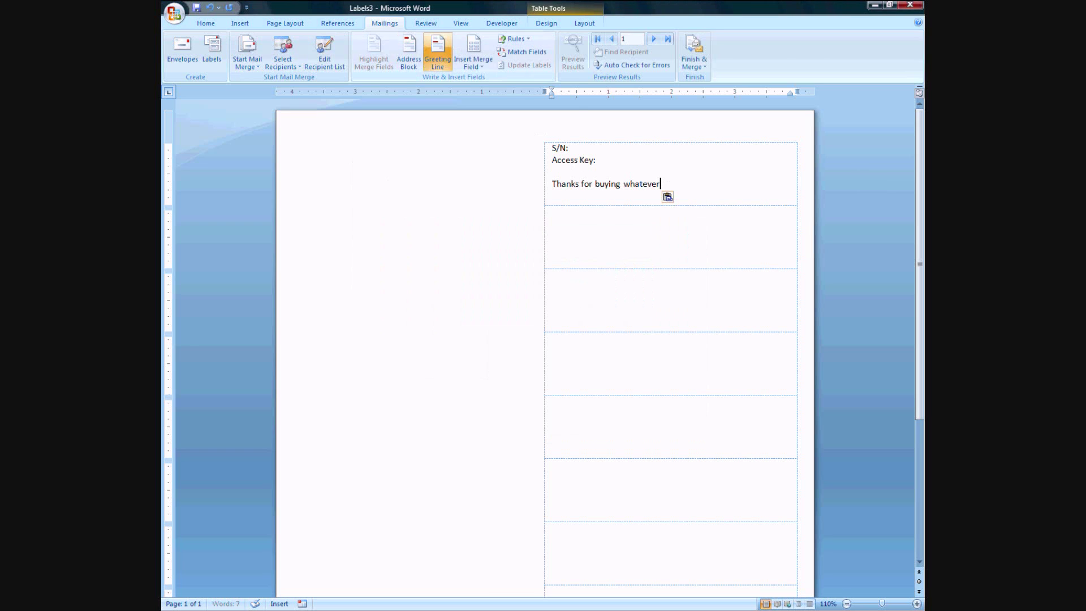
- Insert the Sn merge field after "S/N:" and the Access_key merge field after "Access Key:" in the first label
left_click(474, 63)
left_click(582, 149)
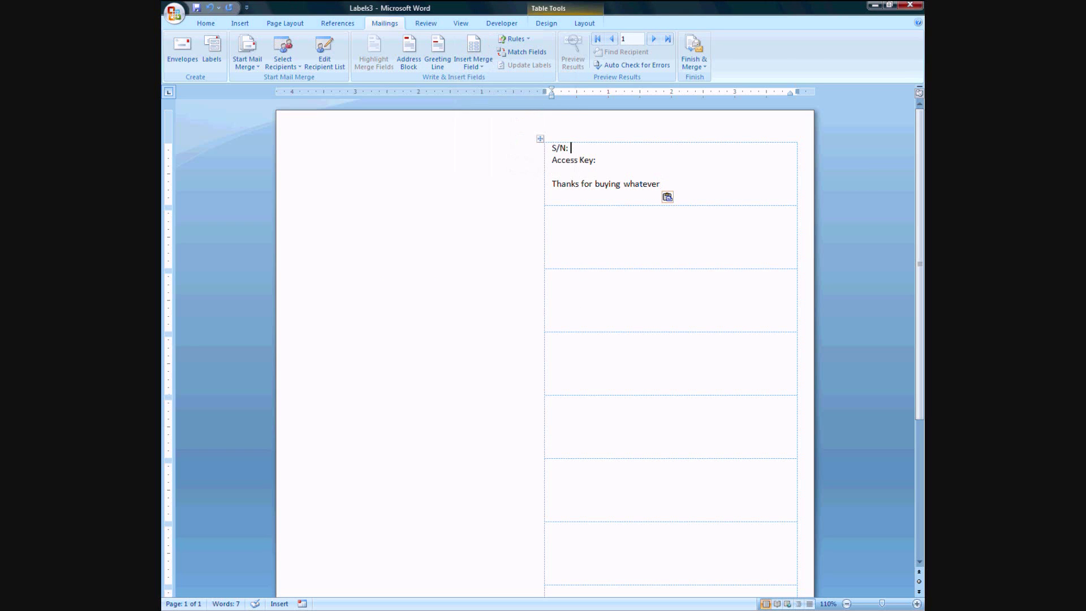
left_click(474, 63)
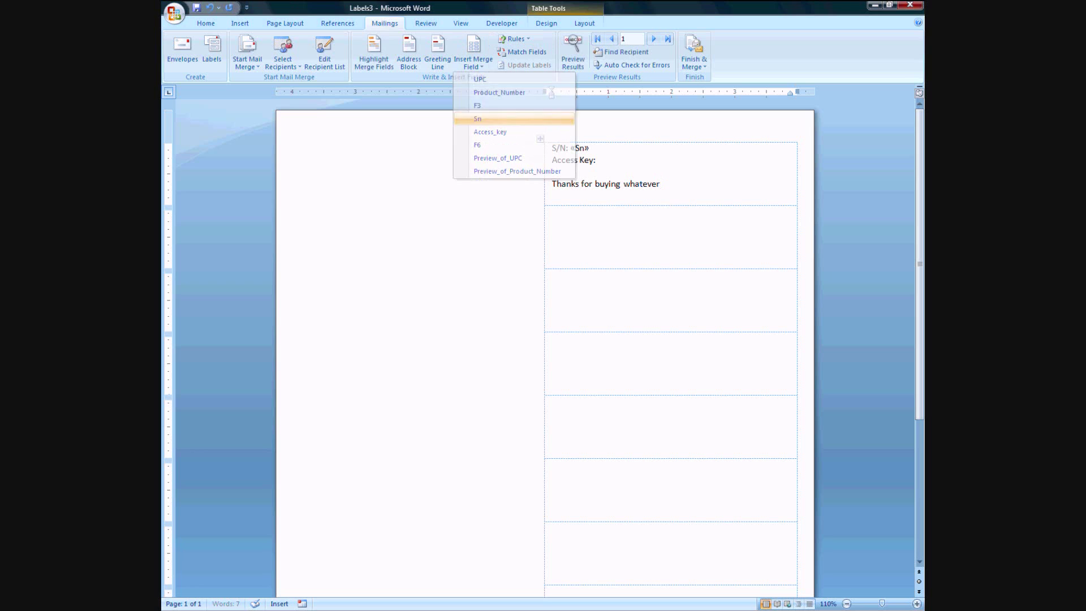
left_click(490, 118)
left_click(473, 62)
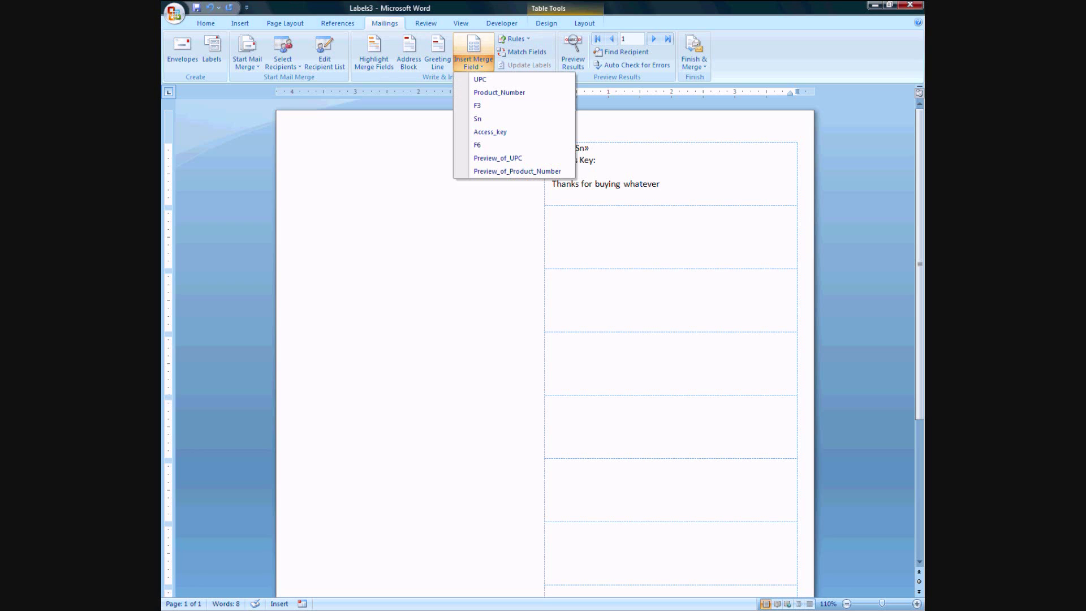
left_click(490, 131)
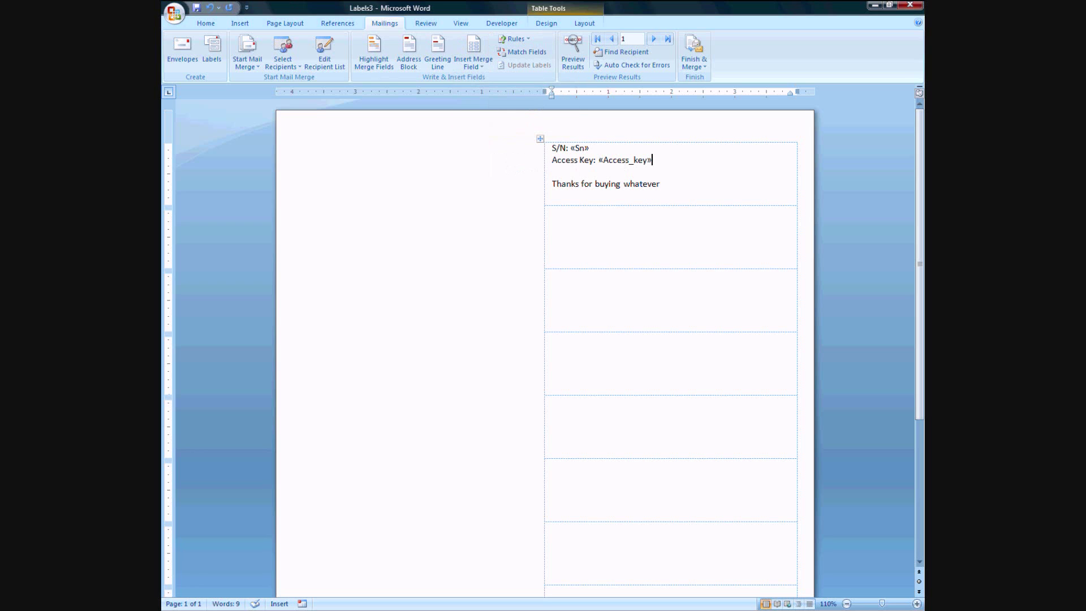
- Insert a Next Record rule at the start of the second label
left_click(473, 62)
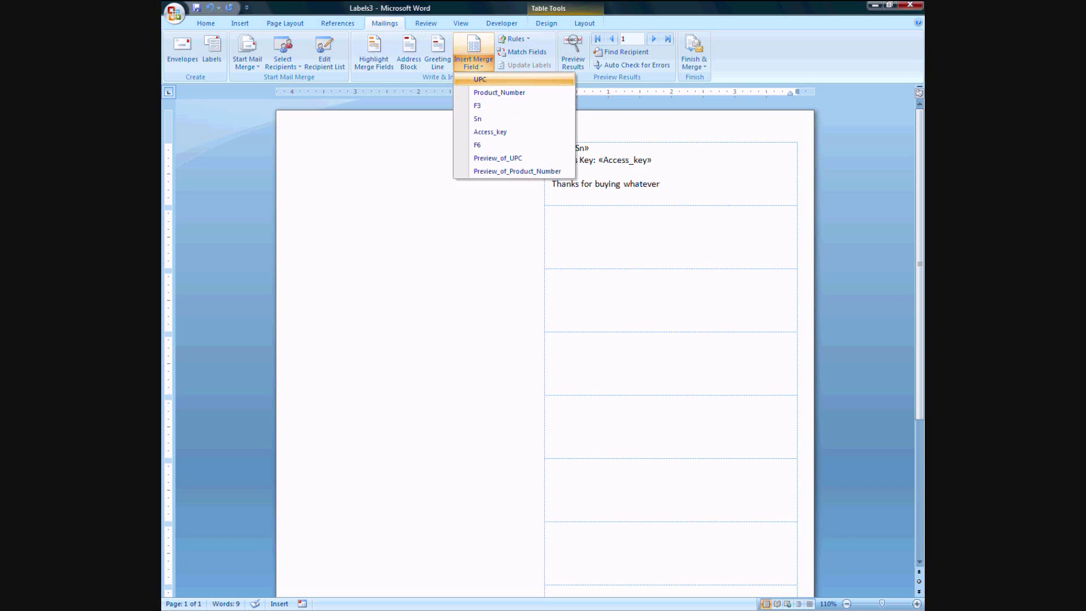
left_click(516, 38)
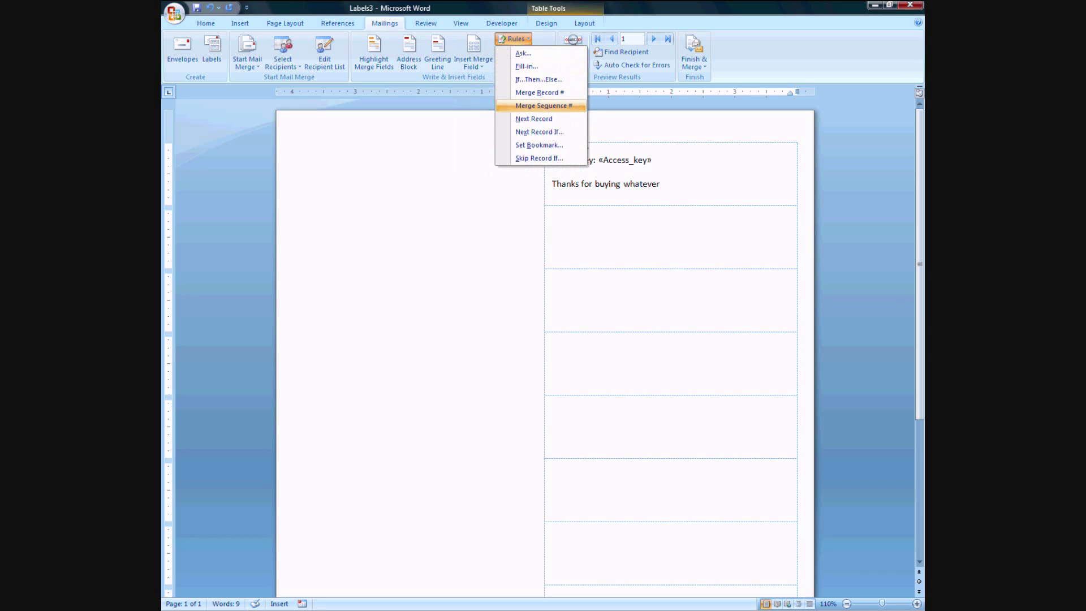
left_click(509, 117)
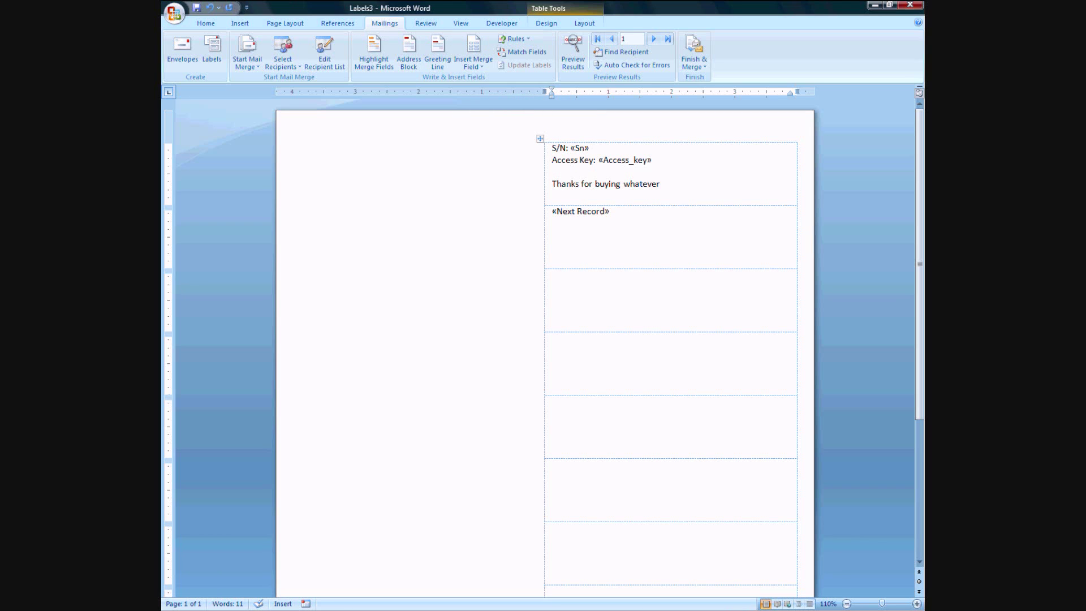
- Copy the first label's text and merge fields into the second label, after the Next Record rule
left_click_drag(660, 184, 552, 148)
key("ctrl+c")
left_click(612, 212)
key("ctrl+v")
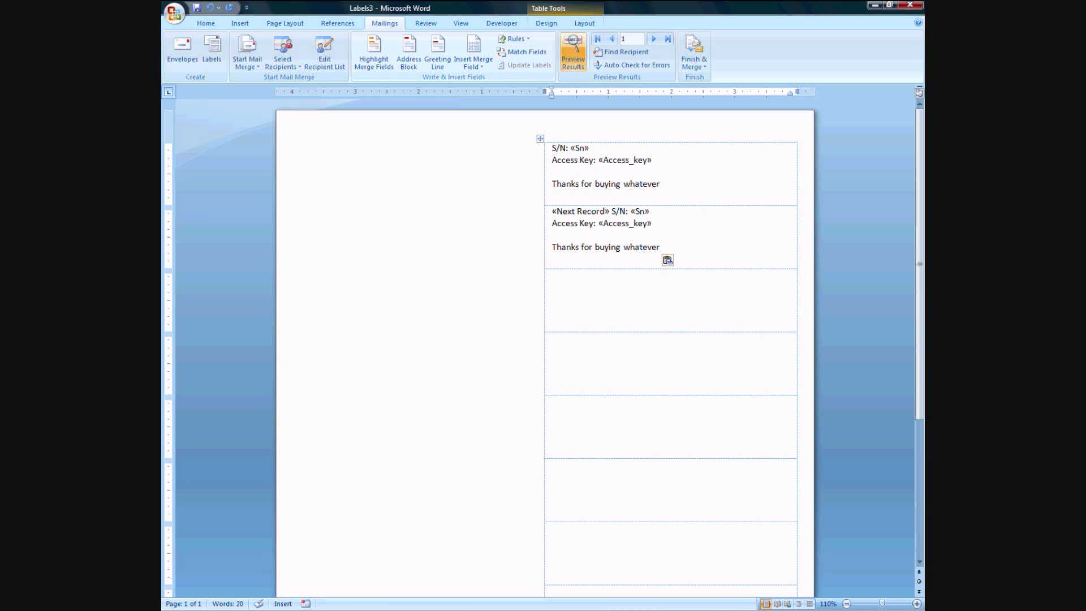
- Preview the merge results, compare the serial numbers and access keys in the first two labels, and return to the field view
left_click(573, 51)
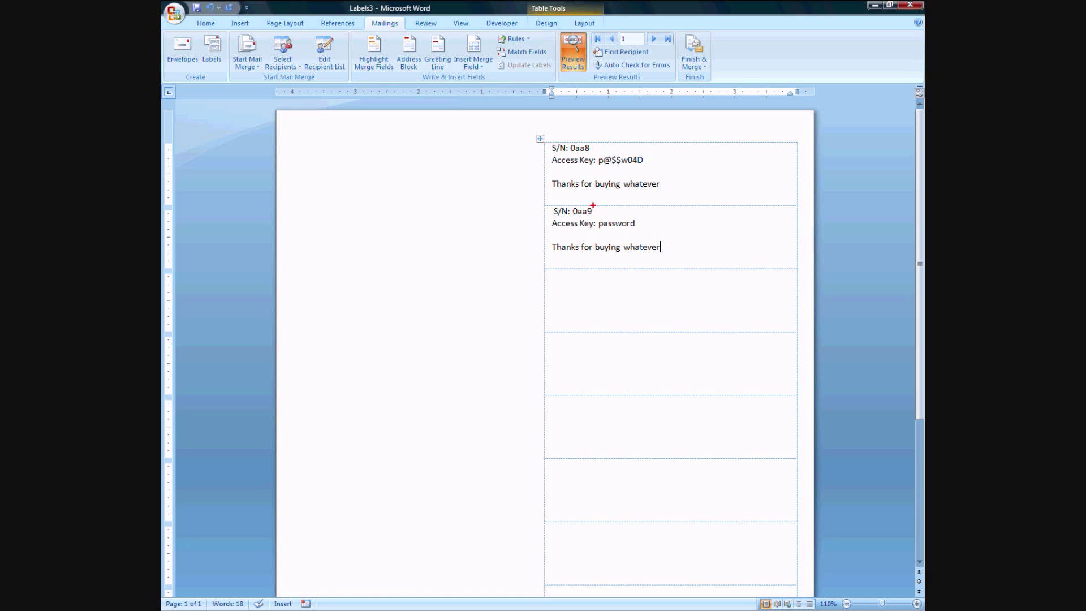
left_click_drag(594, 204, 573, 217)
left_click_drag(596, 140, 564, 156)
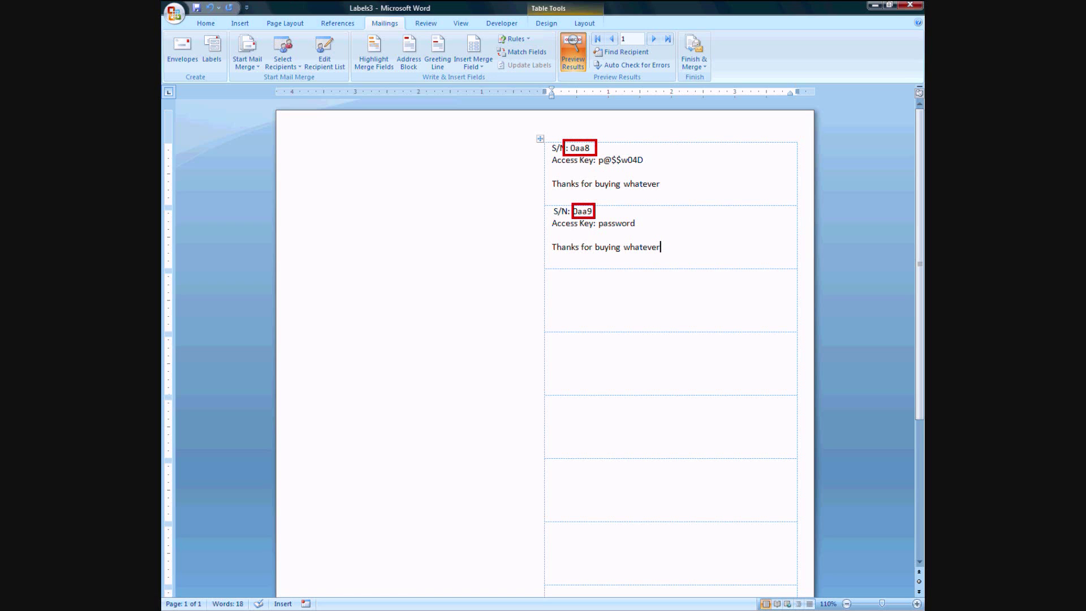
left_click_drag(649, 150, 598, 174)
left_click_drag(640, 218, 597, 238)
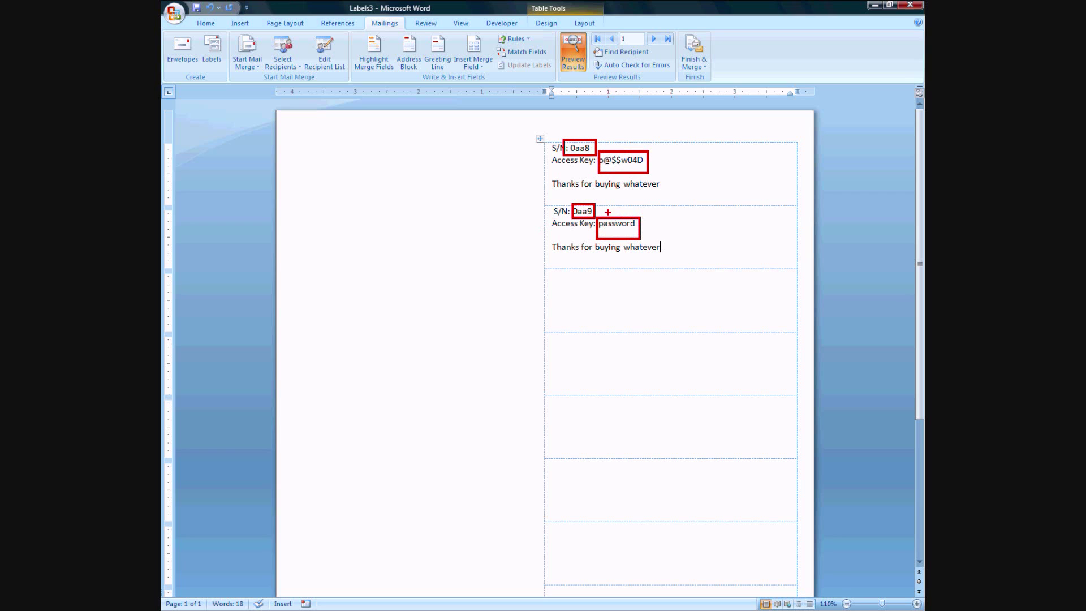
key("Escape")
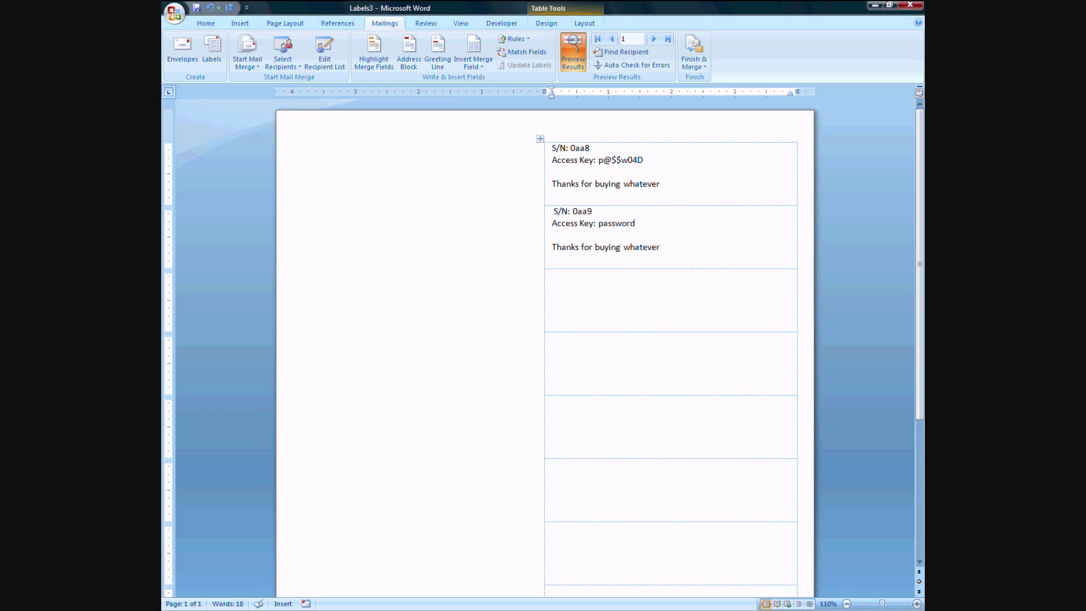
left_click(573, 53)
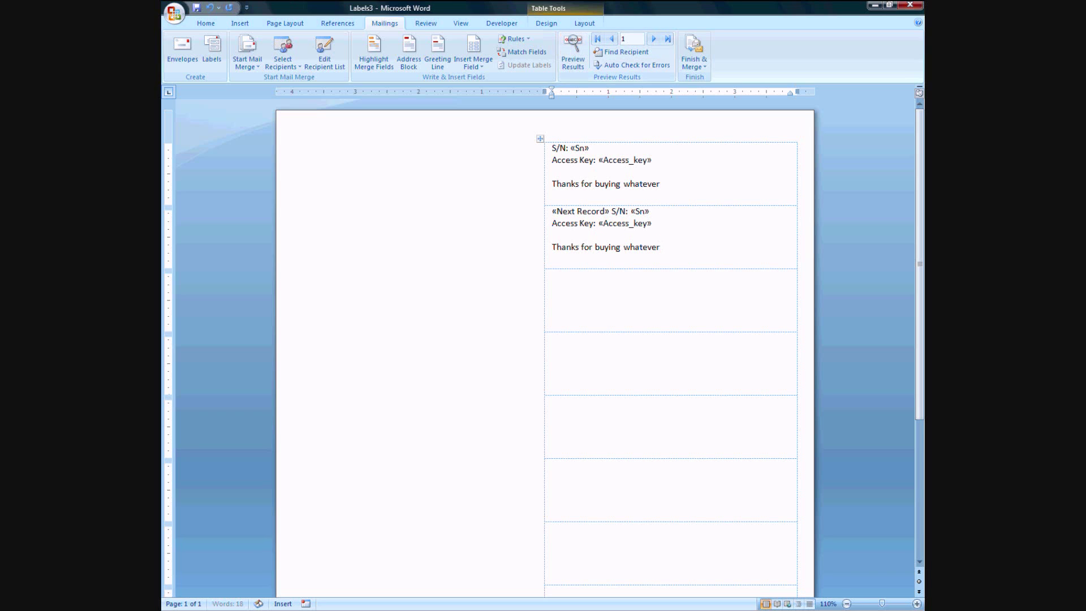
- Try to paste the second label's text and fields into all the empty labels below it, and undo the paste
left_click_drag(662, 247, 552, 211)
left_click(563, 277)
scroll(563, 277, "down", 4)
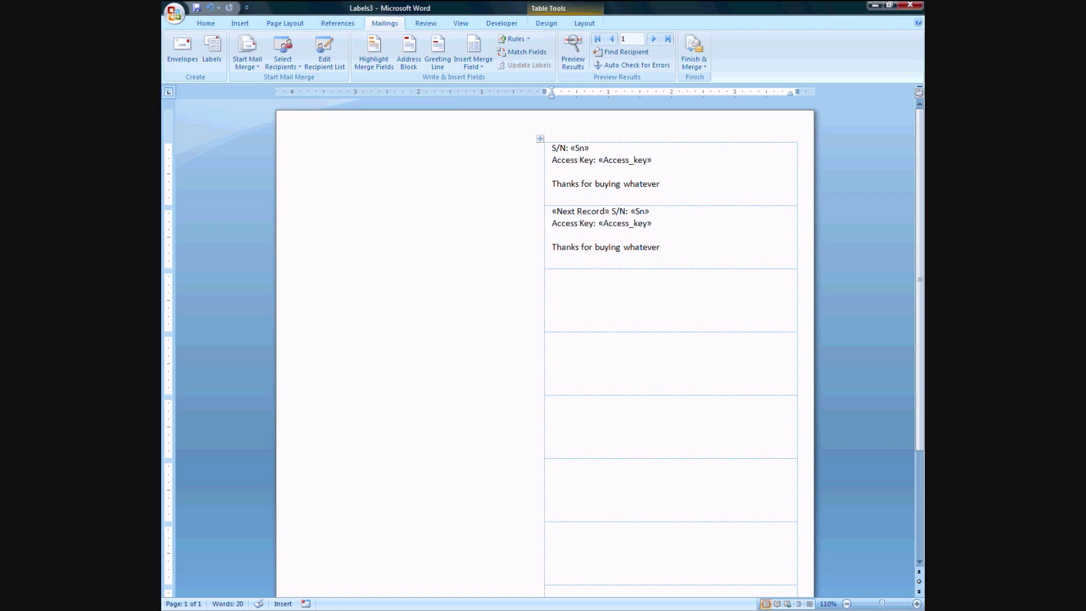
key("shift+Down")
key("shift+Down")
key("shift+Down")
key("shift+Down")
key("shift+Down")
key("shift+Down")
key("shift+Down")
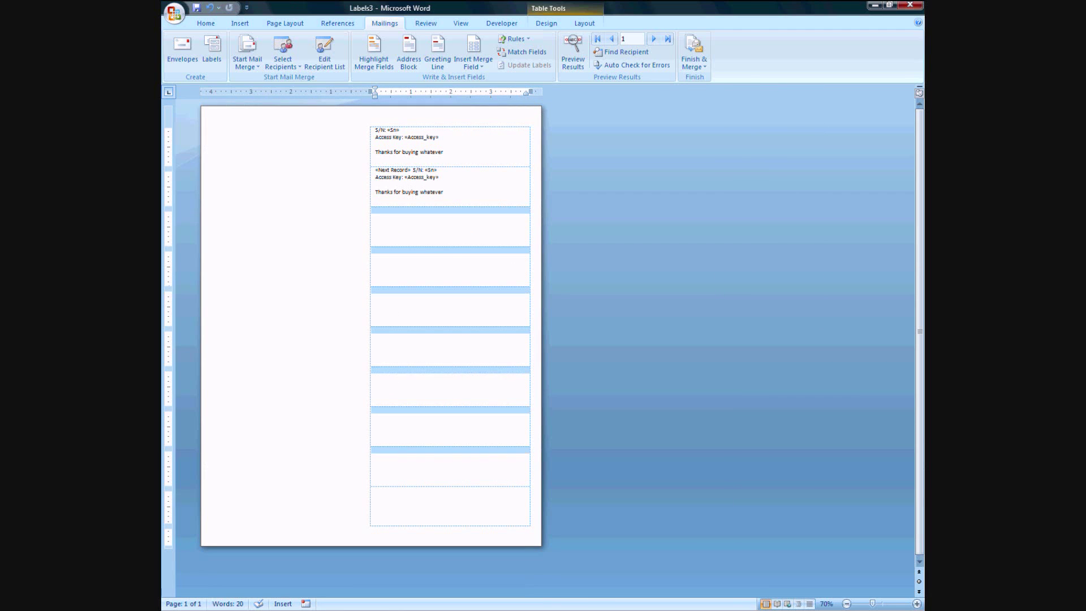
key("ctrl+v")
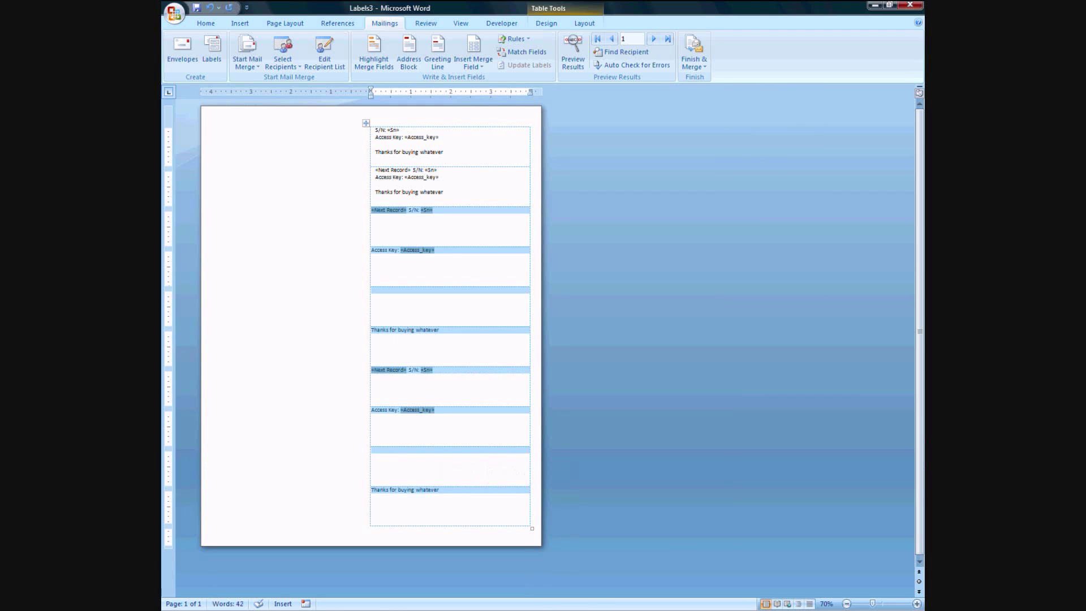
left_click(372, 290)
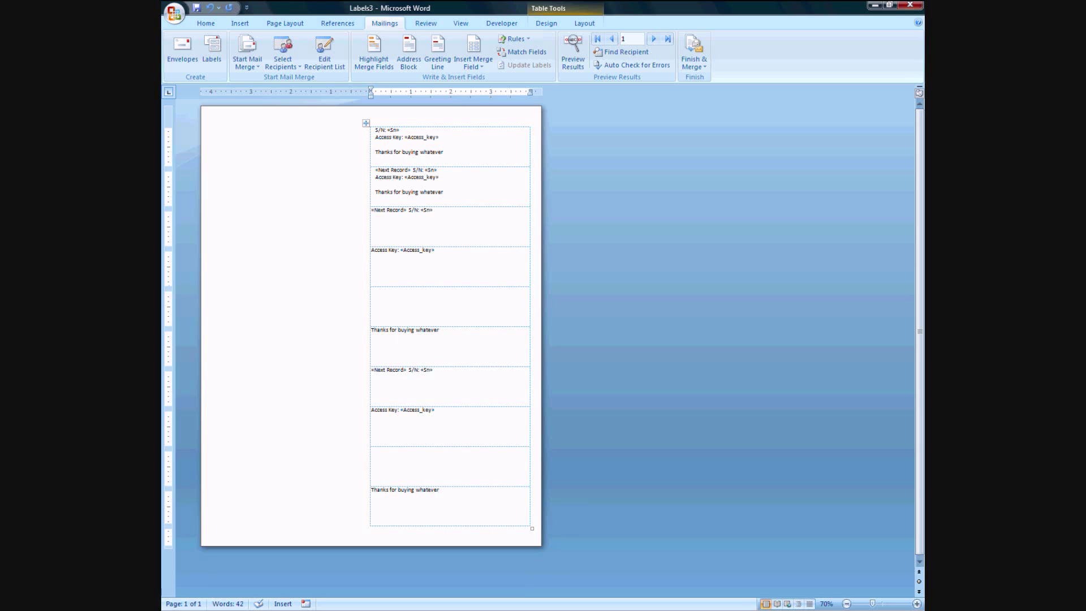
key("ctrl+z")
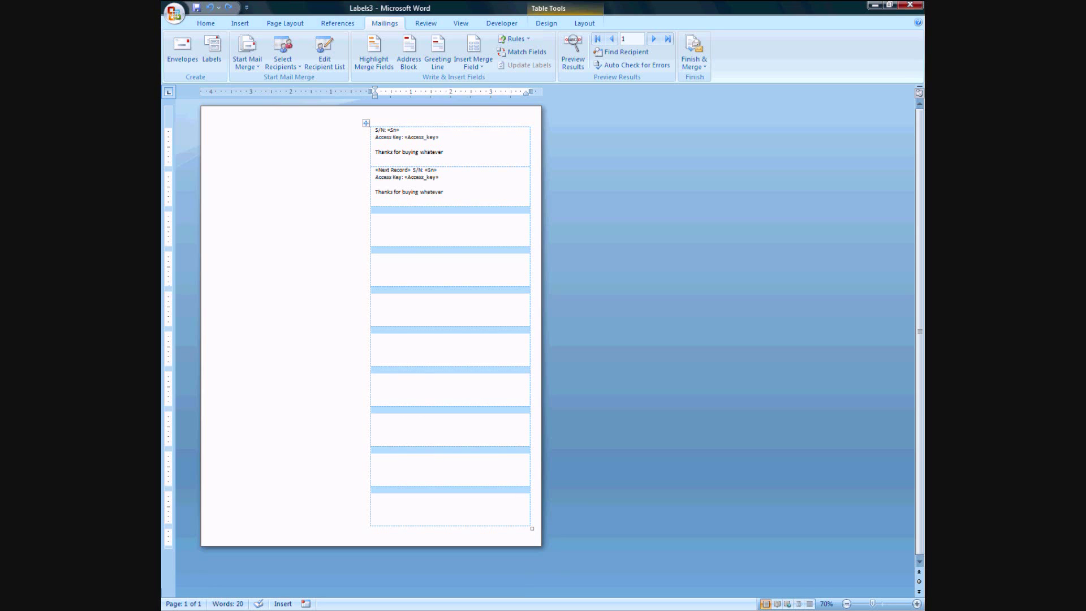
- Copy the whole second label cell, including its Next Record rule, into the eight empty labels below it
left_click(372, 172)
left_click_drag(372, 213, 373, 493)
key("ctrl+v")
left_click(440, 297)
scroll(440, 297, "up", 3)
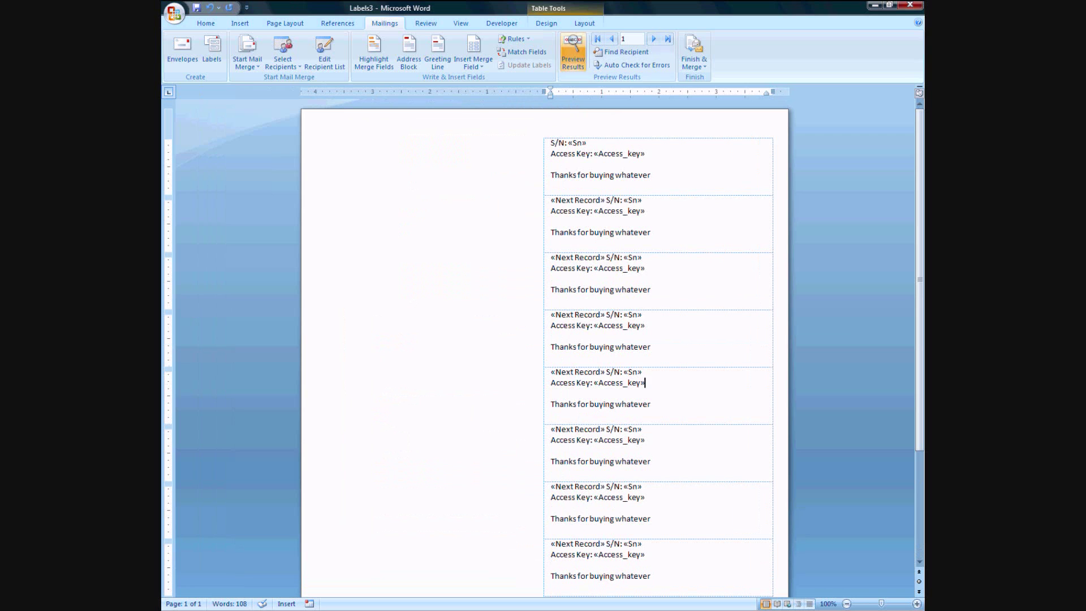
- Preview the merge results and check the serial number and access key in every label on the sheet
left_click(572, 54)
left_click(573, 53)
left_click(573, 54)
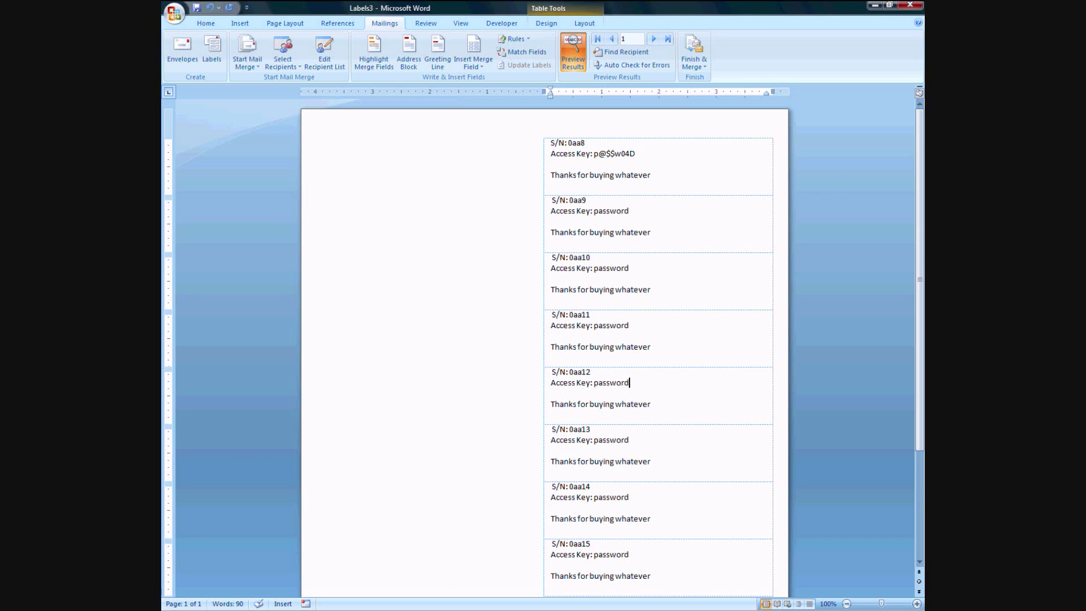
scroll(545, 339, "down", 5)
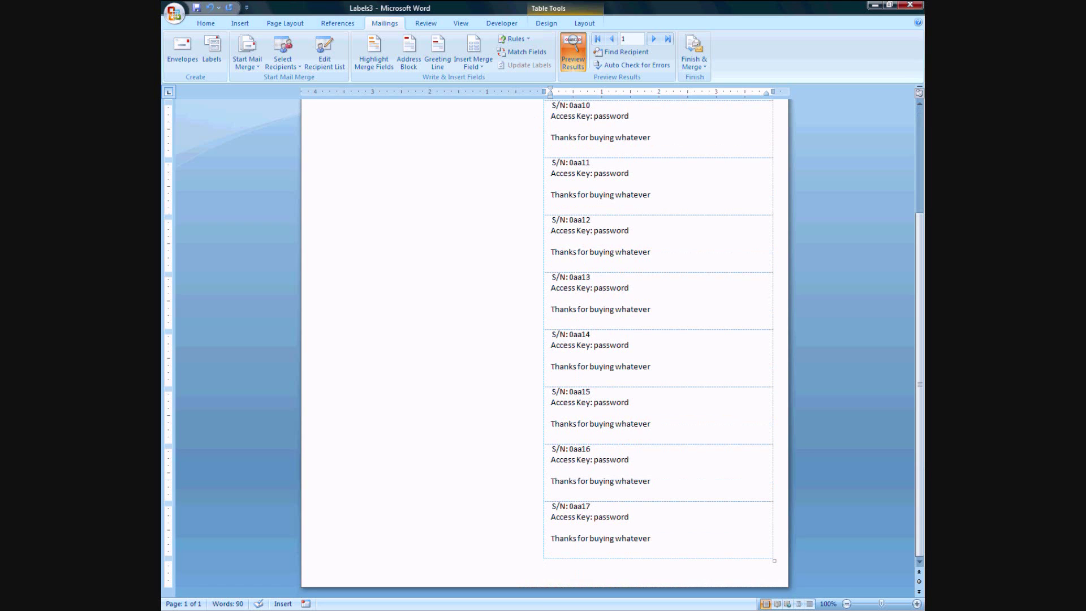
scroll(545, 340, "up", 5)
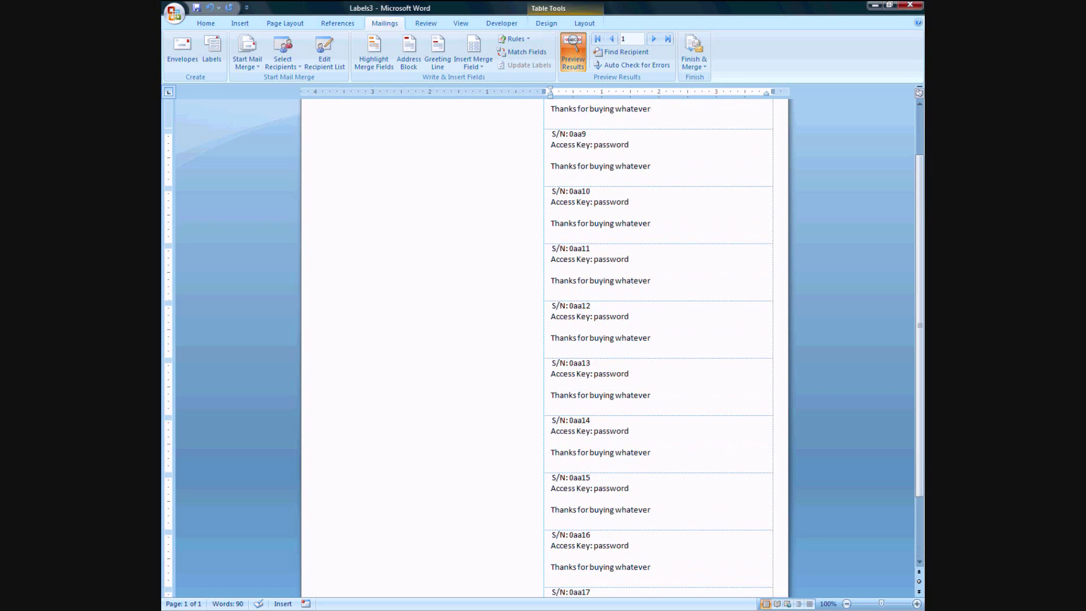
- Close Labels3, choosing to save the changes, and select the Desktop folder as the save location
left_click(909, 4)
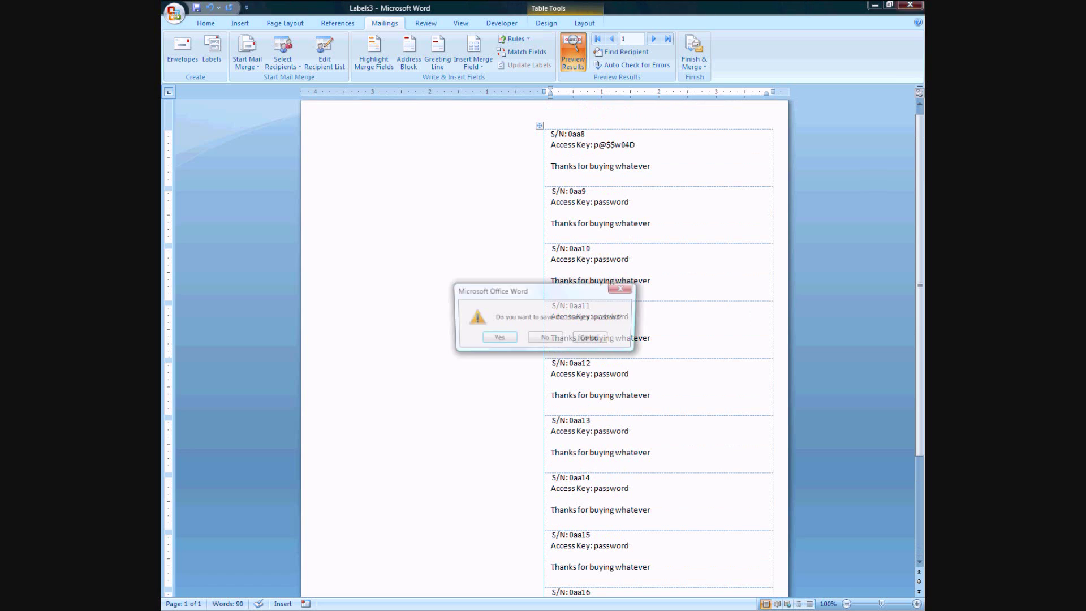
left_click(497, 339)
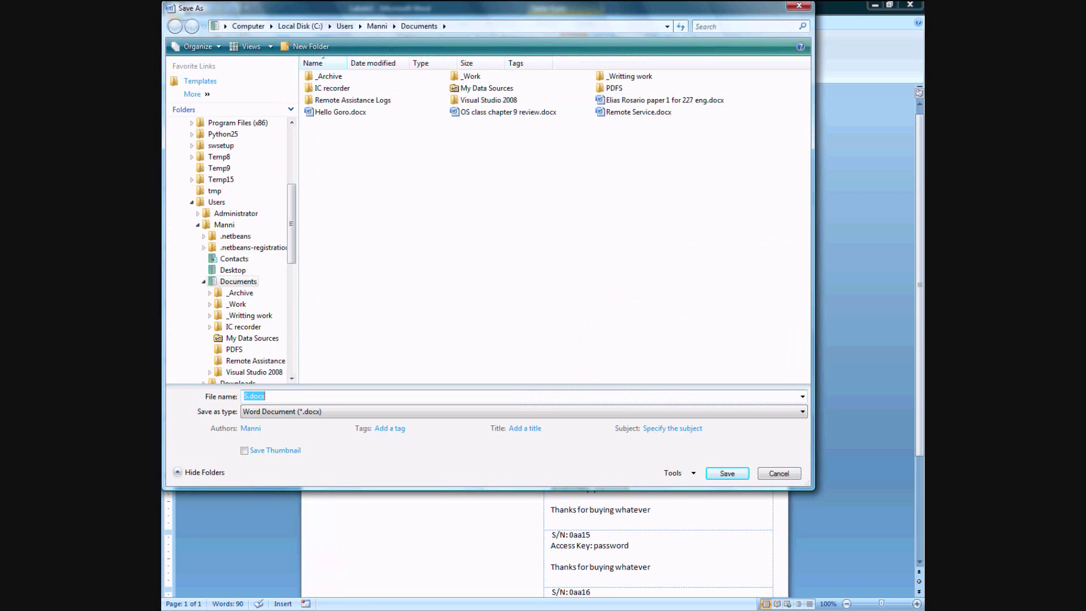
left_click(232, 270)
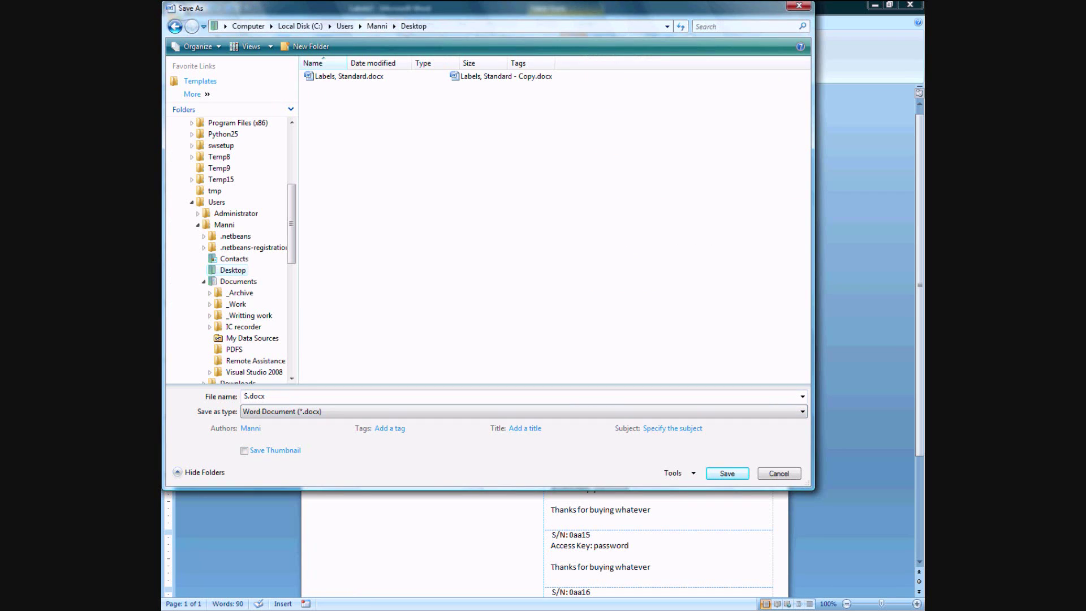
- Name the file "labels standard 2" and save it as a Word document
left_click(260, 397)
type("bar")
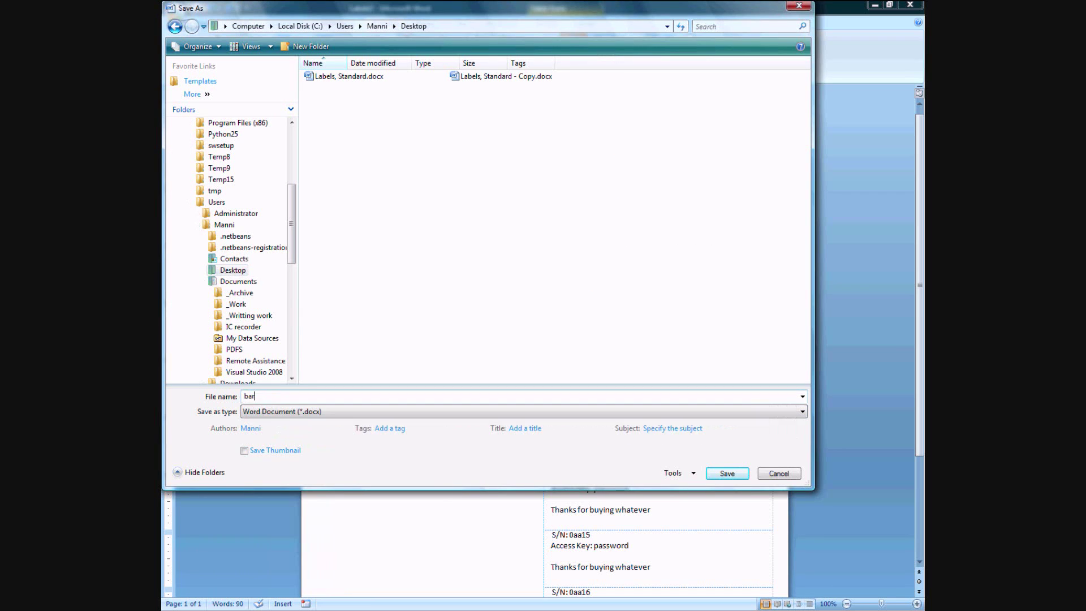
key("BackSpace")
key("BackSpace")
key("BackSpace")
type("lebel")
key("BackSpace")
key("BackSpace")
key("BackSpace")
type("ab")
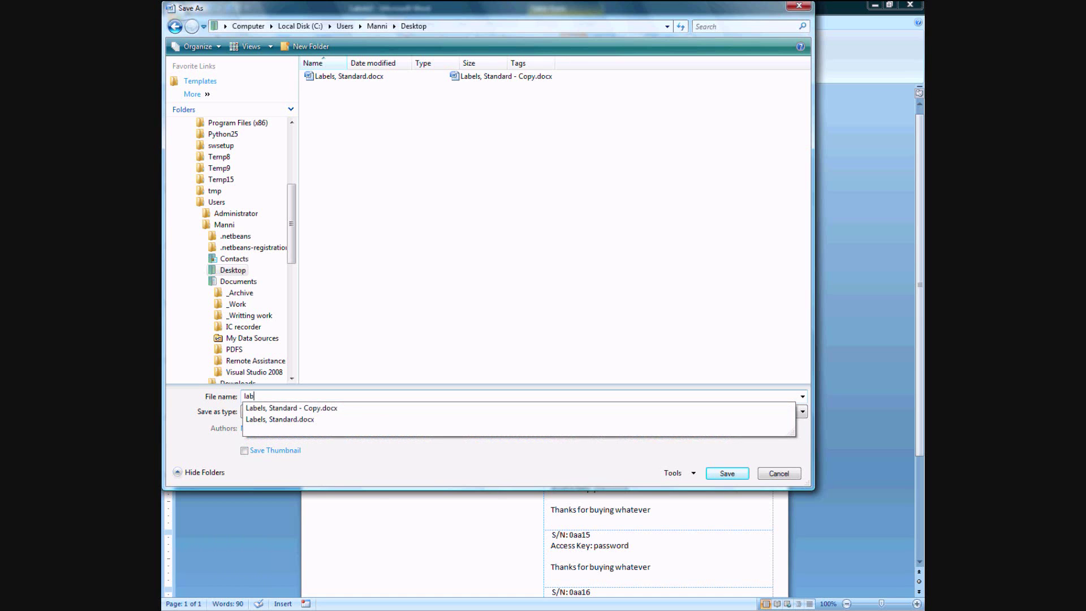
type("els standard 3")
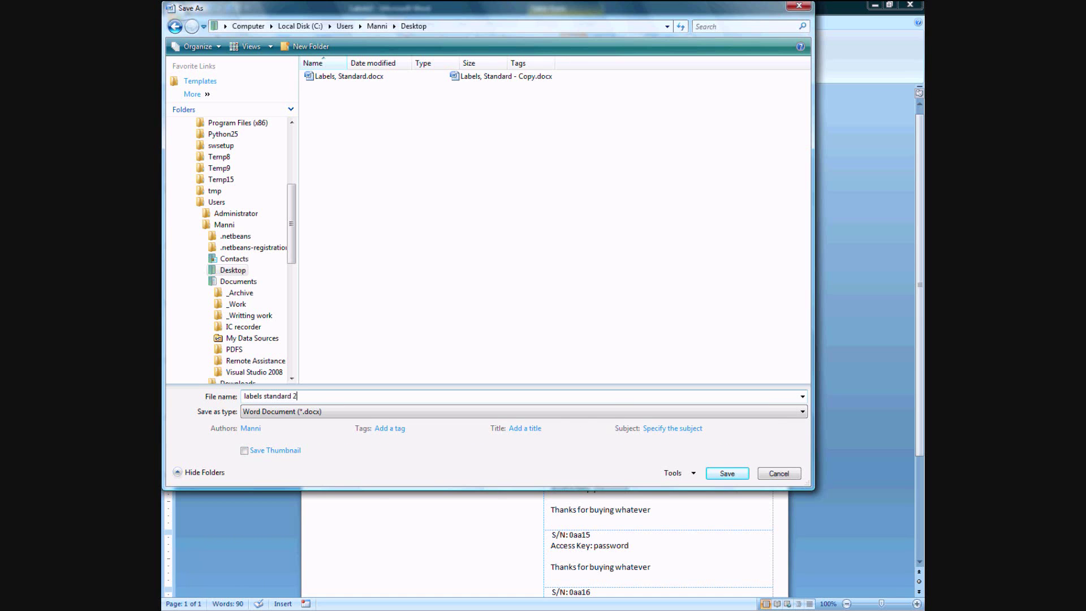
key("Return")
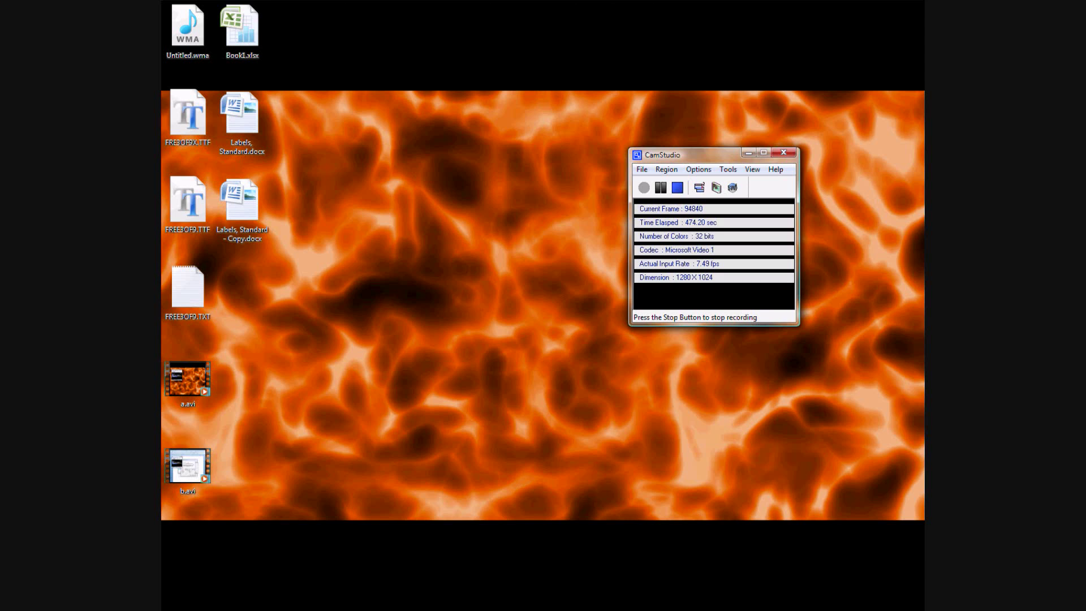